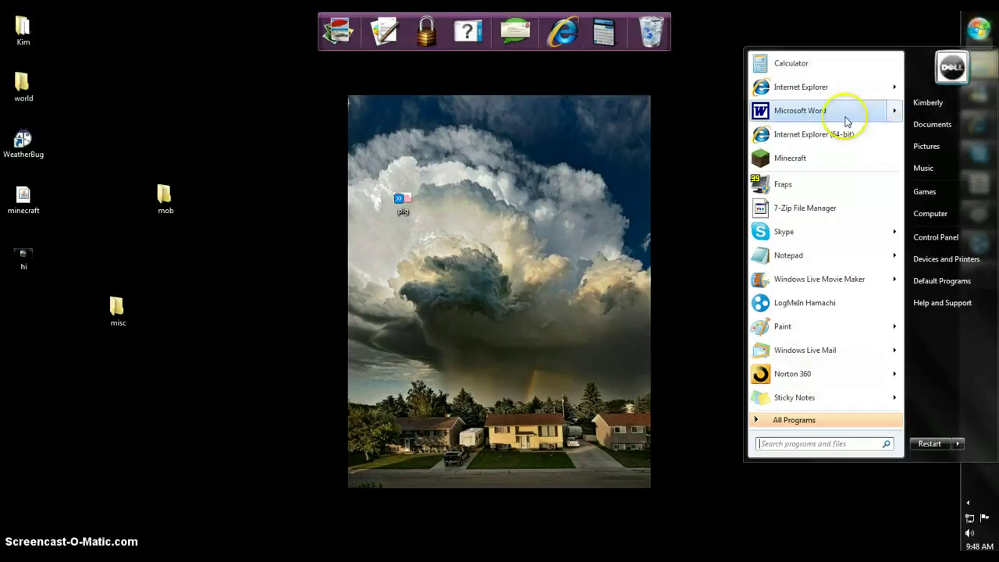
# Step: Launch Minecraft, log in, and make the game window taller at the title menu
pyautogui.click(802, 158)
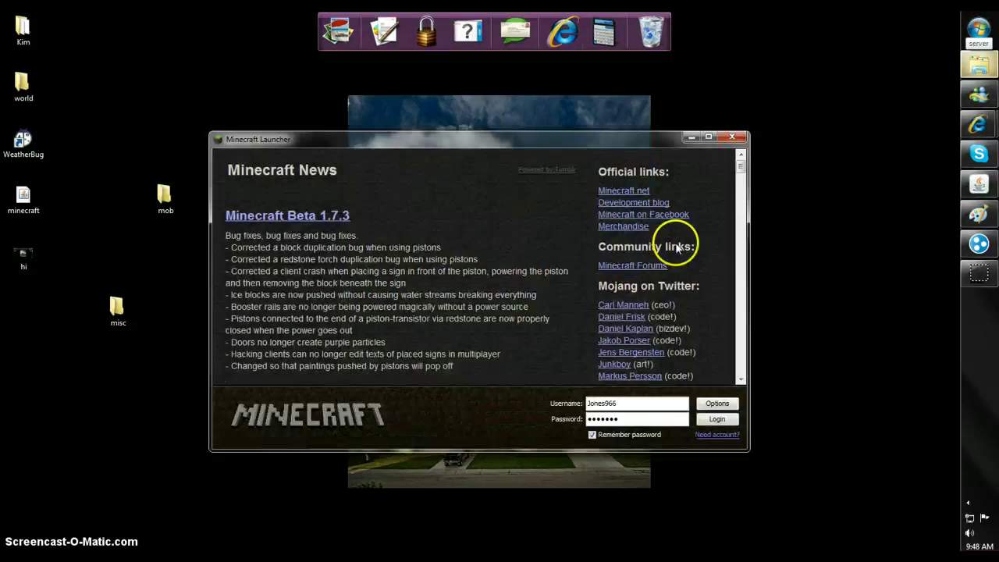
pyautogui.click(719, 419)
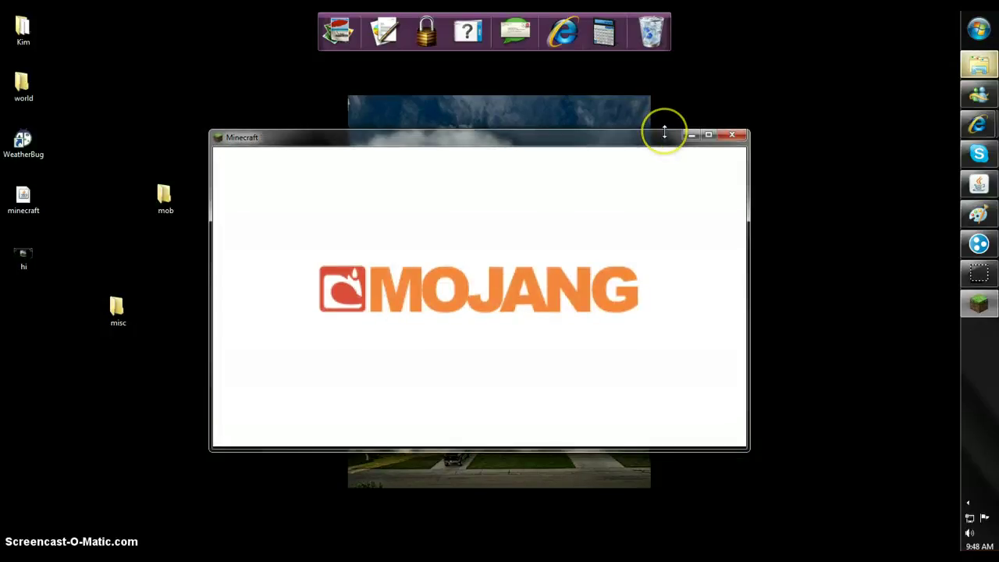
pyautogui.moveTo(665, 133); pyautogui.dragTo(660, 119)
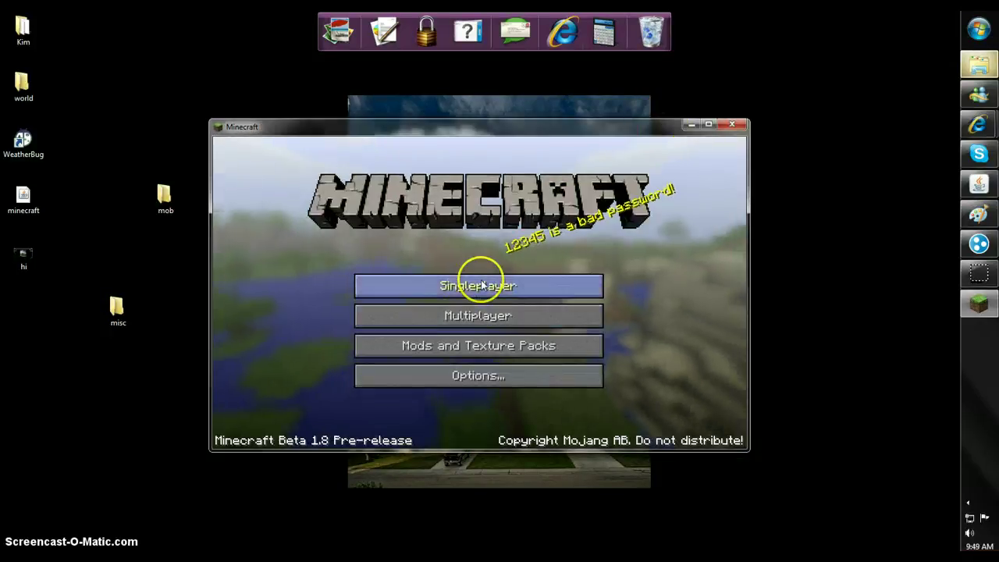
# Step: Create a new singleplayer world and widen the game window
pyautogui.click(482, 285)
pyautogui.click(551, 396)
pyautogui.click(420, 424)
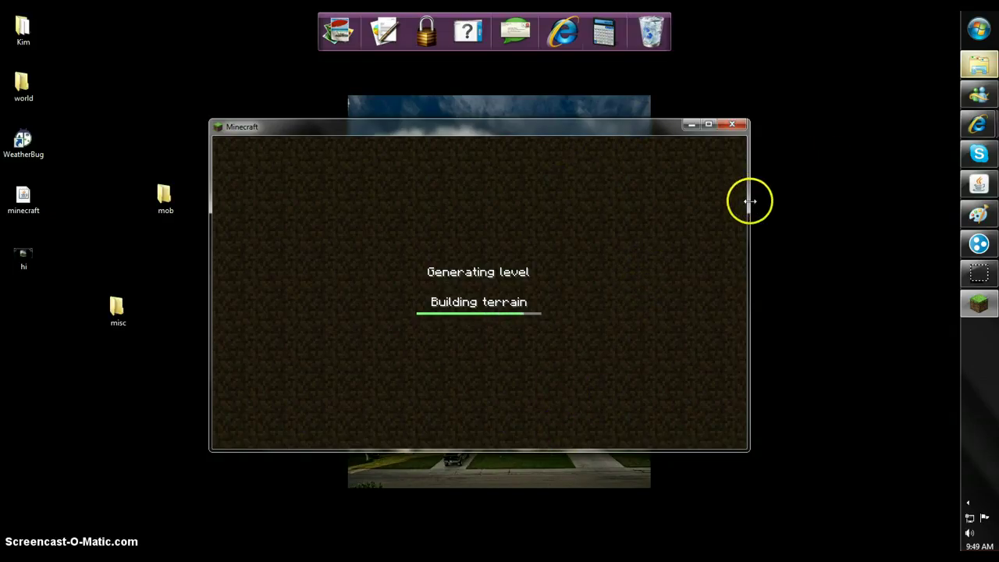
pyautogui.moveTo(751, 201); pyautogui.dragTo(826, 201)
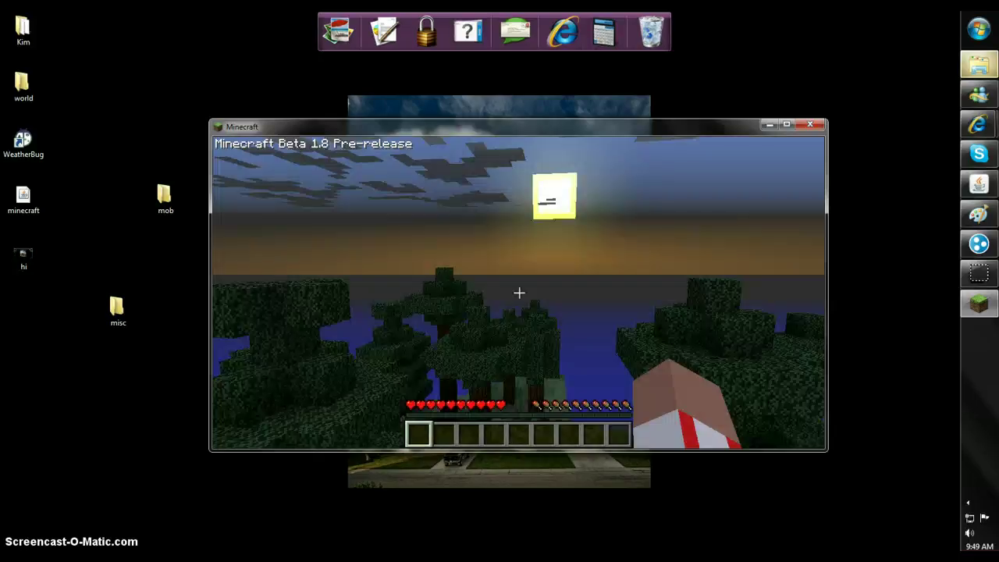
# Step: Walk through the forest to the cows, then save and quit to title
pyautogui.click(519, 293)
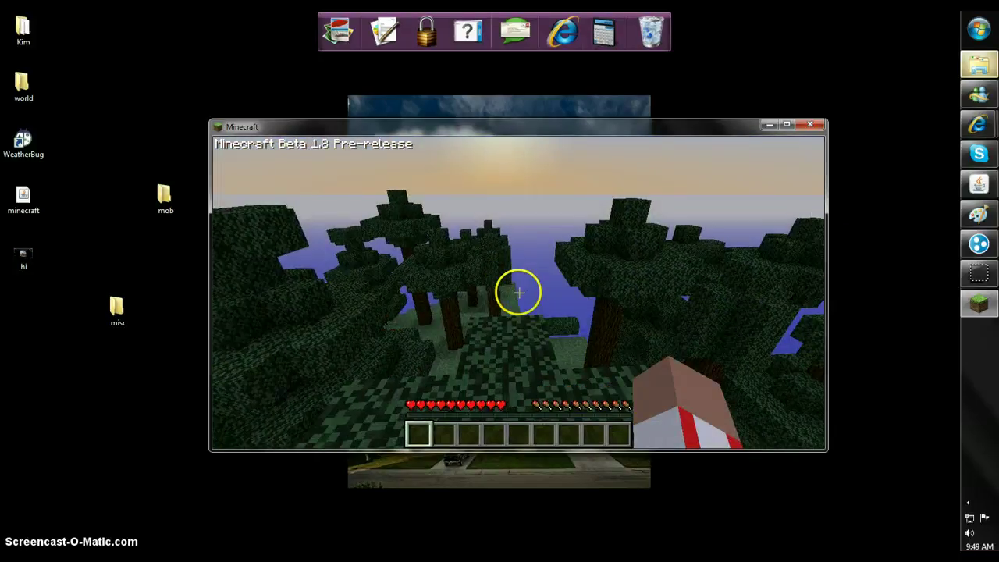
pyautogui.press('w')
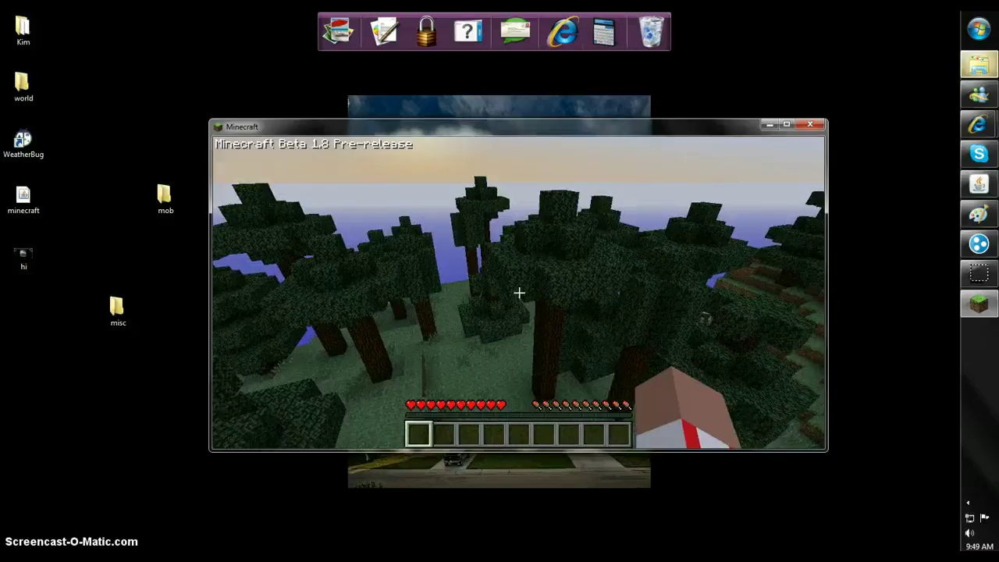
pyautogui.click(519, 293)
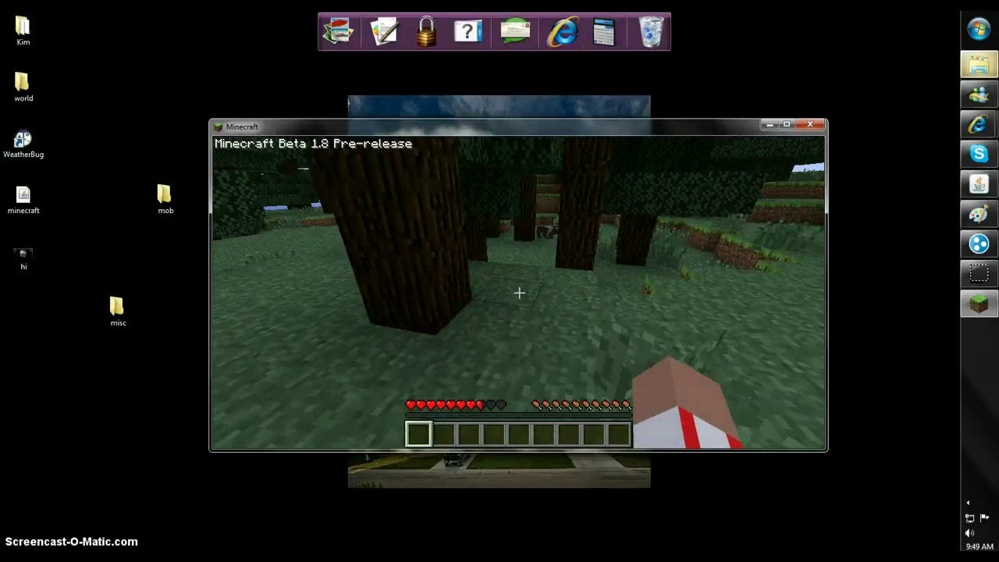
pyautogui.click(519, 293)
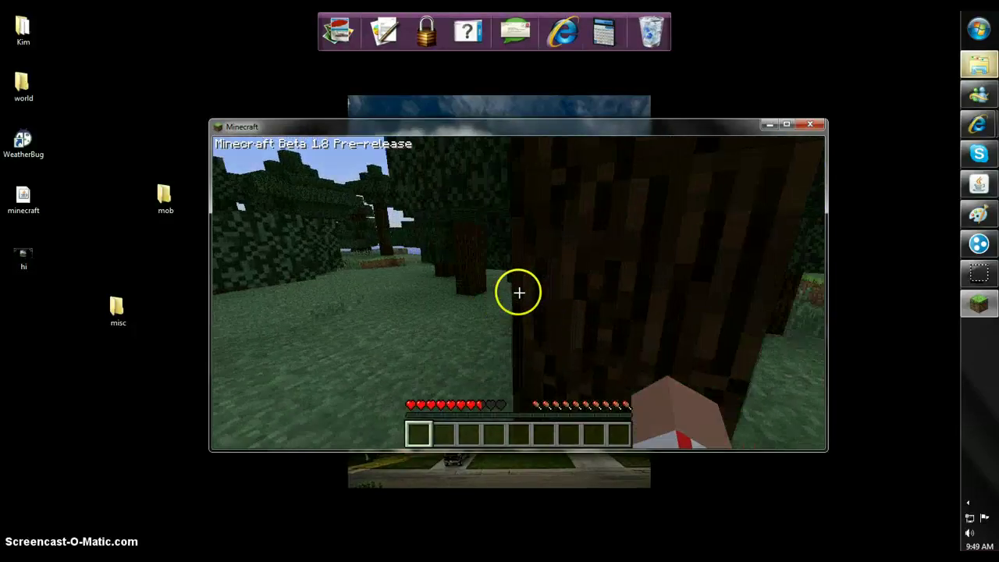
pyautogui.click(519, 293)
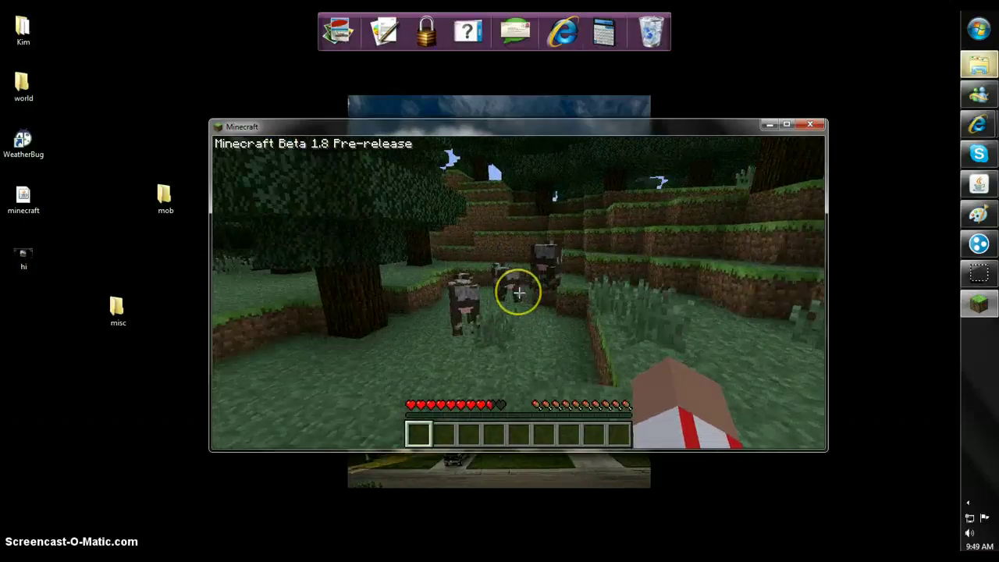
pyautogui.press('Escape')
pyautogui.click(516, 355)
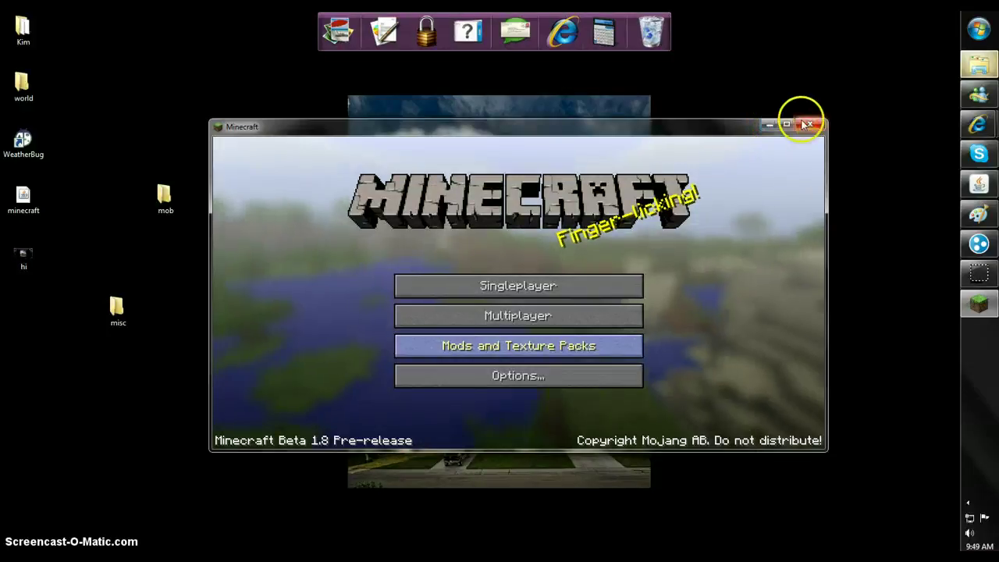
# Step: Close Minecraft and group the minecraft, hi and pig icons beside the mob folder
pyautogui.click(809, 124)
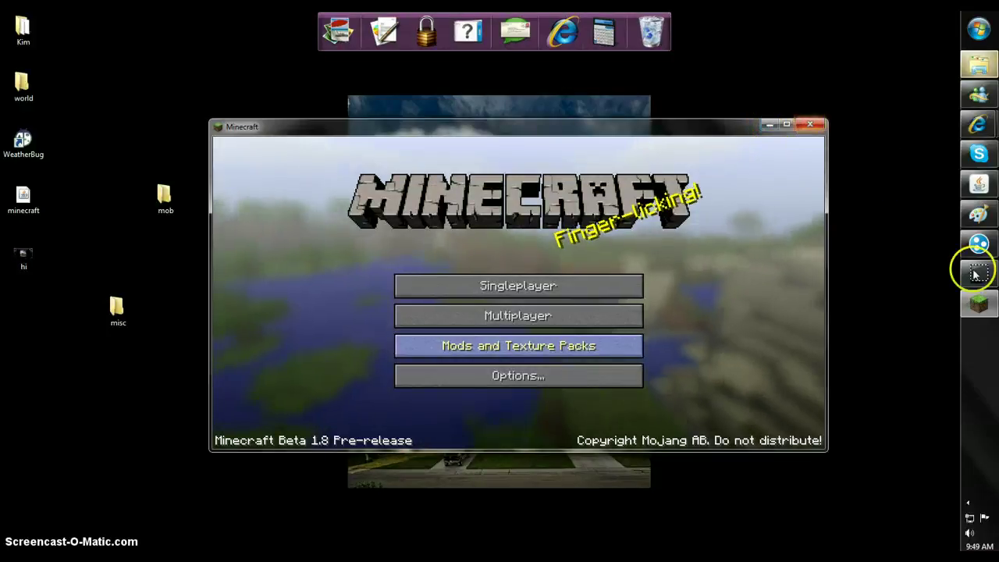
pyautogui.moveTo(11, 205); pyautogui.dragTo(160, 262)
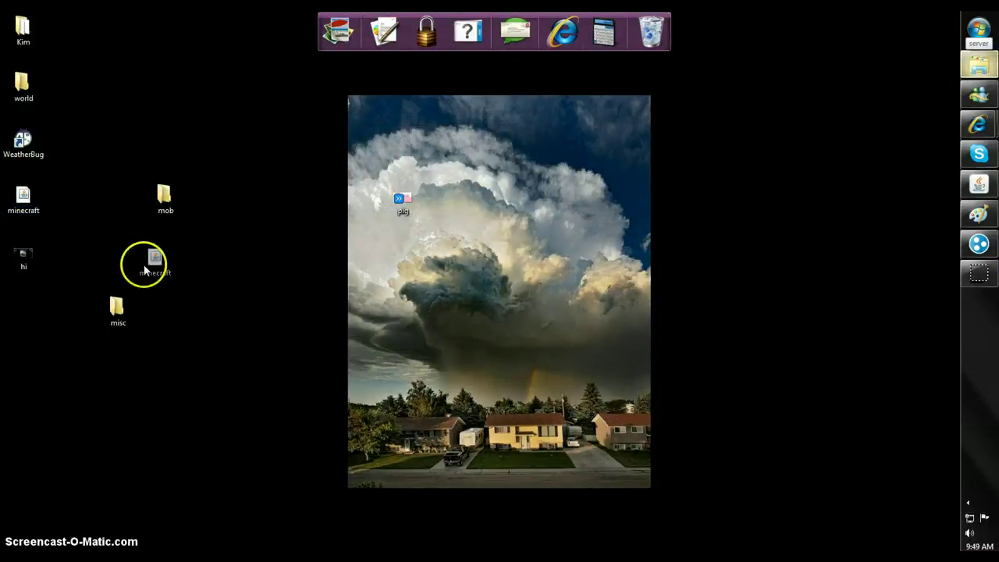
pyautogui.moveTo(12, 252); pyautogui.dragTo(118, 229)
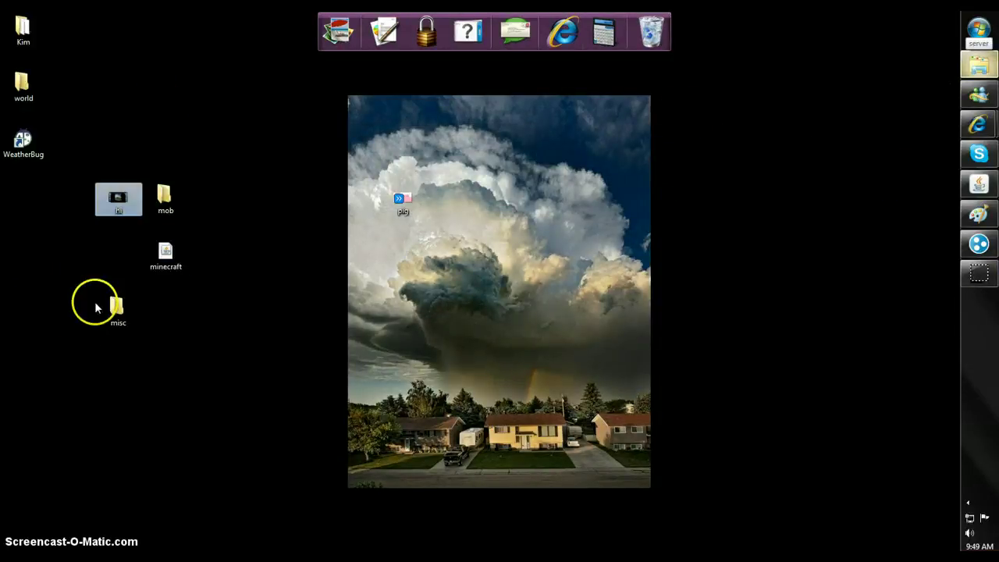
pyautogui.moveTo(401, 200); pyautogui.dragTo(215, 252)
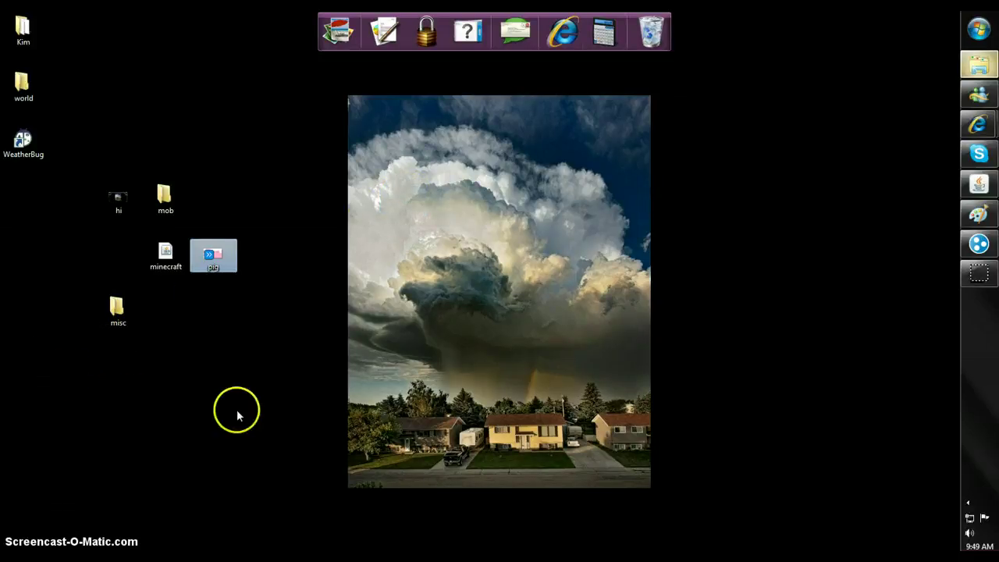
# Step: Delete the hi, mob, minecraft, pig and misc desktop items to the Recycle Bin
pyautogui.moveTo(259, 410); pyautogui.dragTo(89, 171)
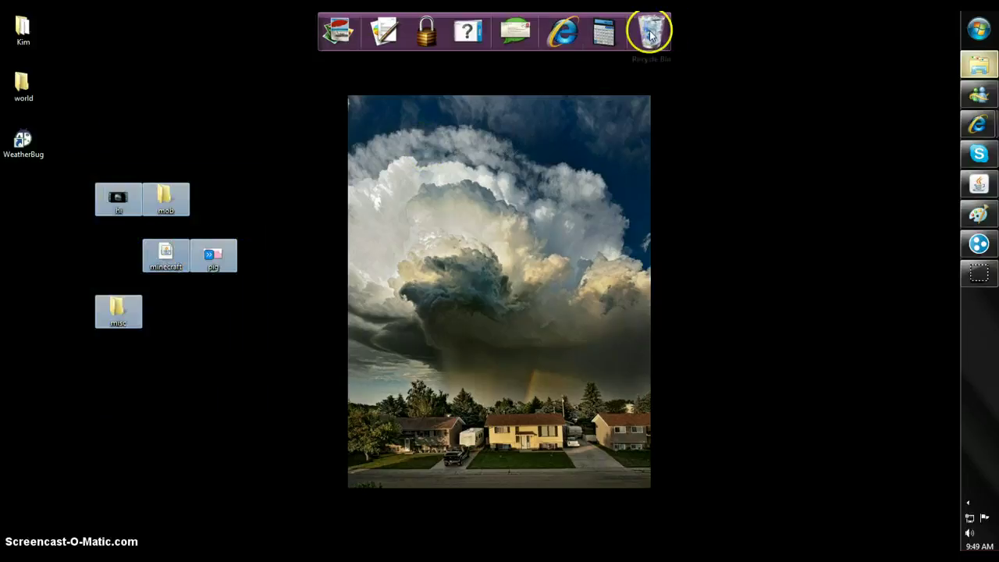
pyautogui.press('Delete')
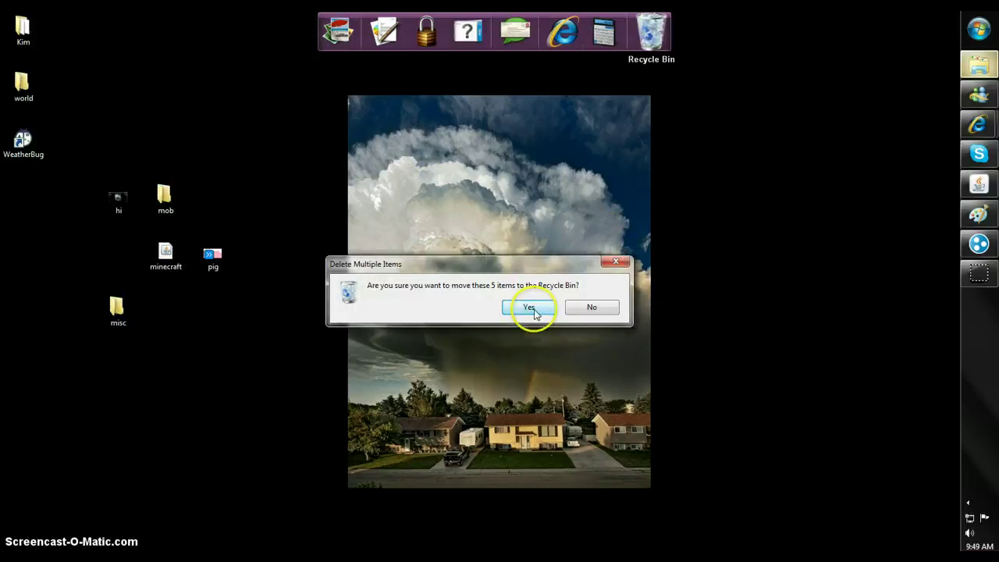
pyautogui.click(532, 309)
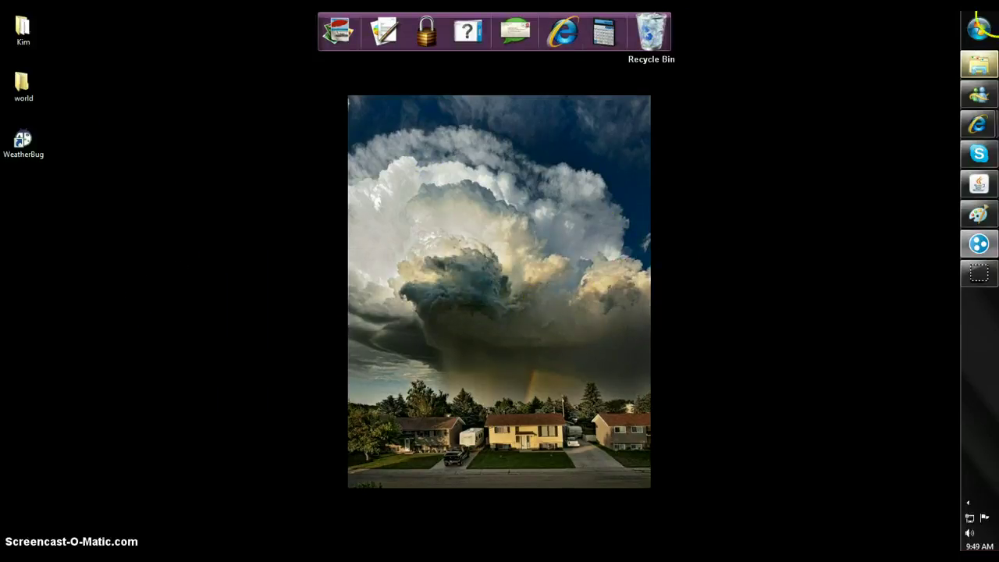
# Step: Peek at the Paint and server console windows, then bring up the program list
pyautogui.click(979, 212)
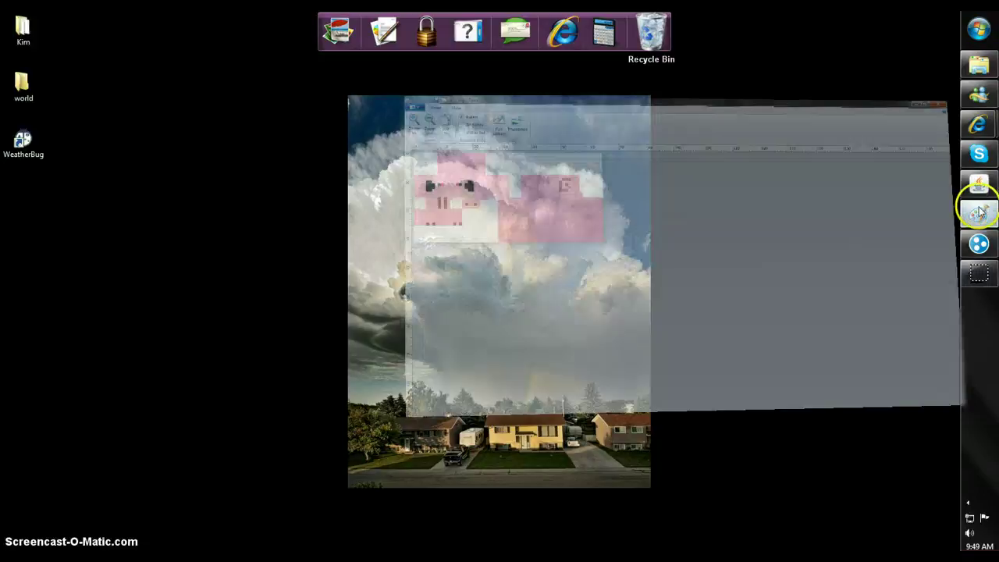
pyautogui.click(980, 213)
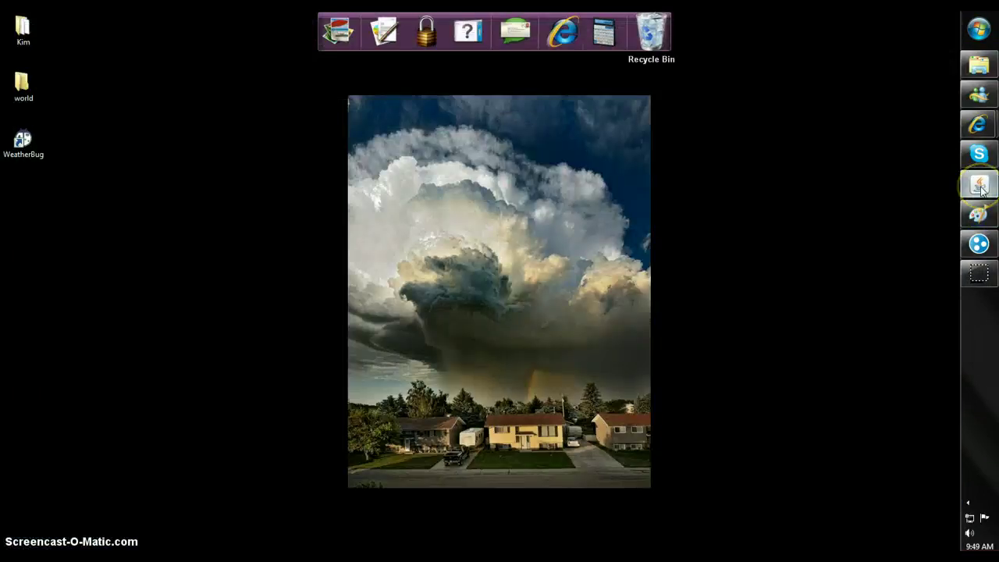
pyautogui.click(981, 186)
pyautogui.moveTo(979, 244)
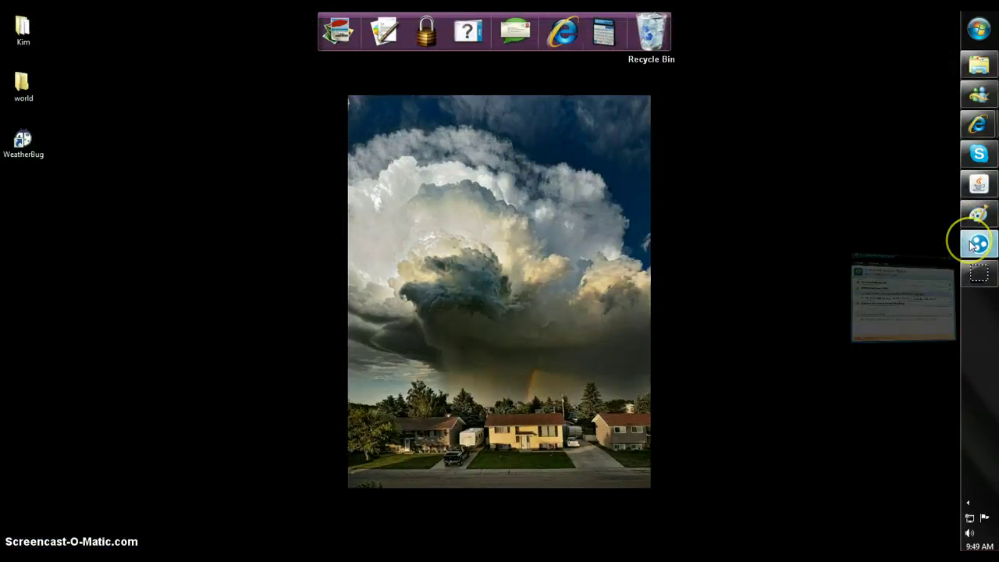
pyautogui.click(975, 218)
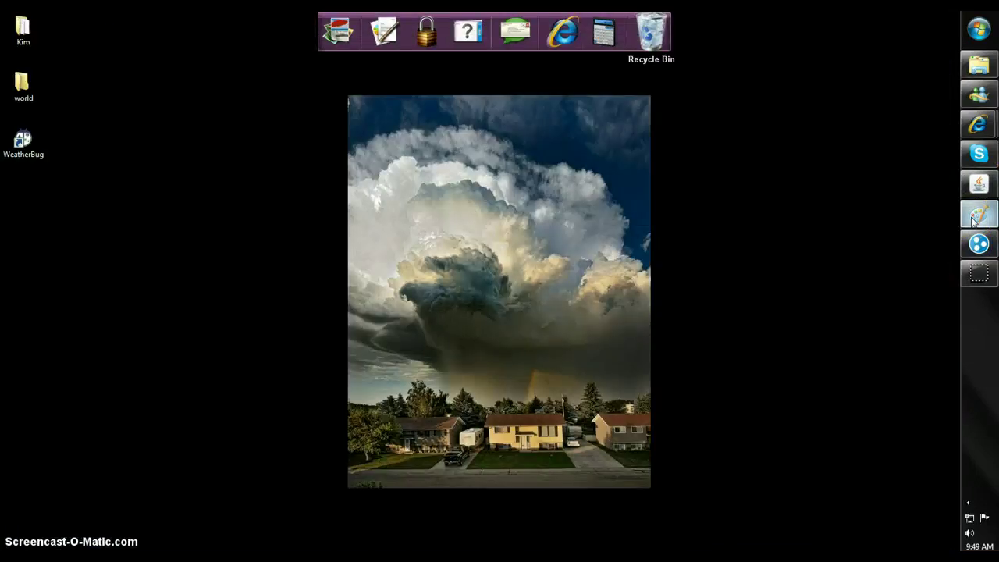
pyautogui.click(979, 29)
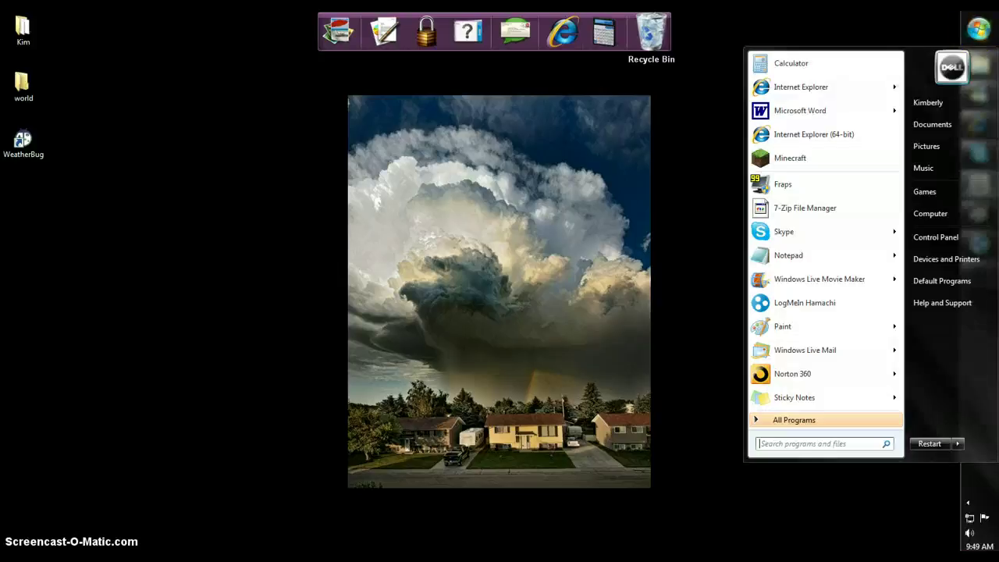
# Step: Launch 7-Zip File Manager and drag minecraft.jar from .minecraft\bin onto the desktop
pyautogui.click(812, 210)
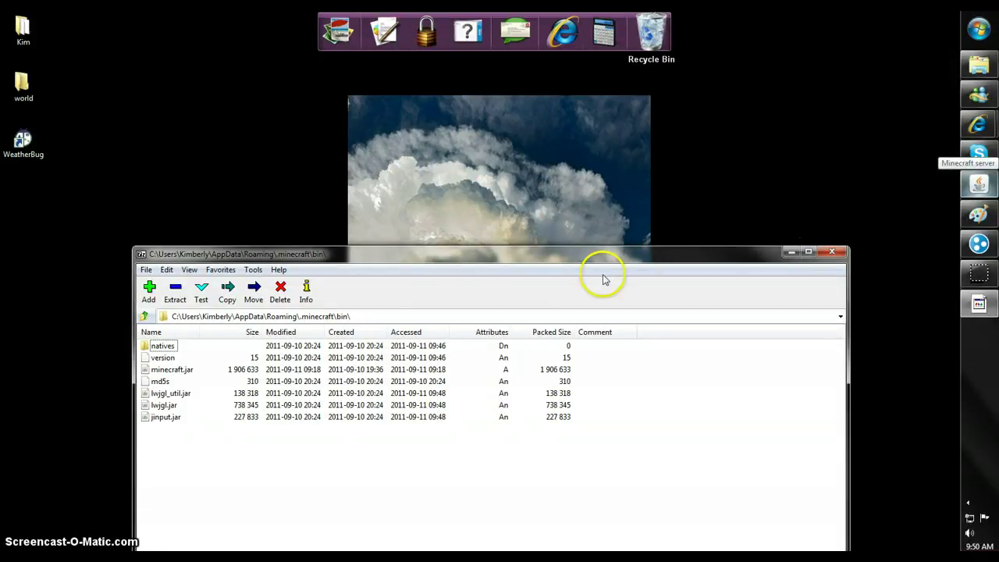
pyautogui.moveTo(610, 249); pyautogui.dragTo(732, 164)
pyautogui.moveTo(682, 198); pyautogui.dragTo(864, 47)
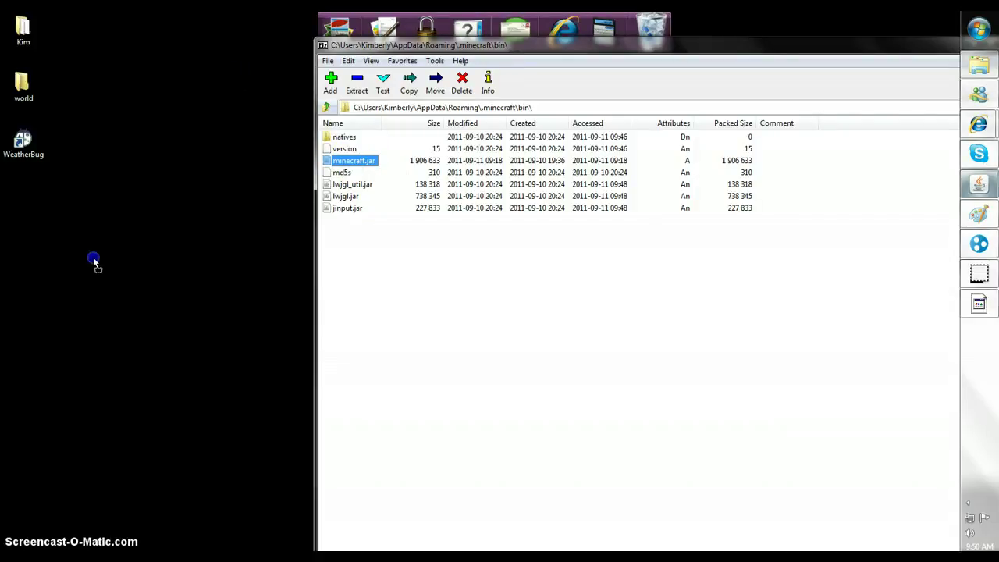
pyautogui.moveTo(94, 264); pyautogui.dragTo(79, 312)
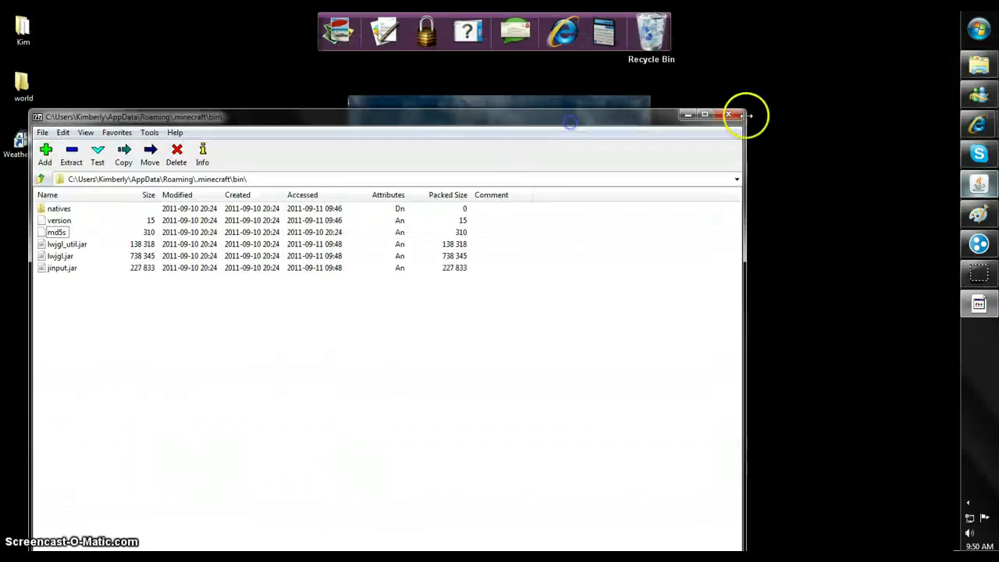
pyautogui.click(689, 111)
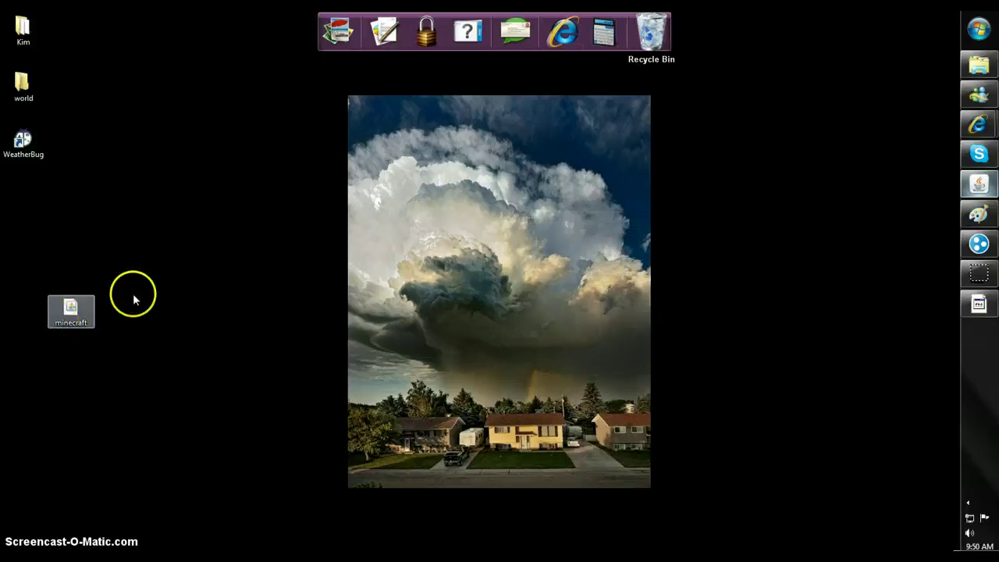
# Step: Restore 7-Zip and navigate up from Roaming to the Desktop folder
pyautogui.click(979, 304)
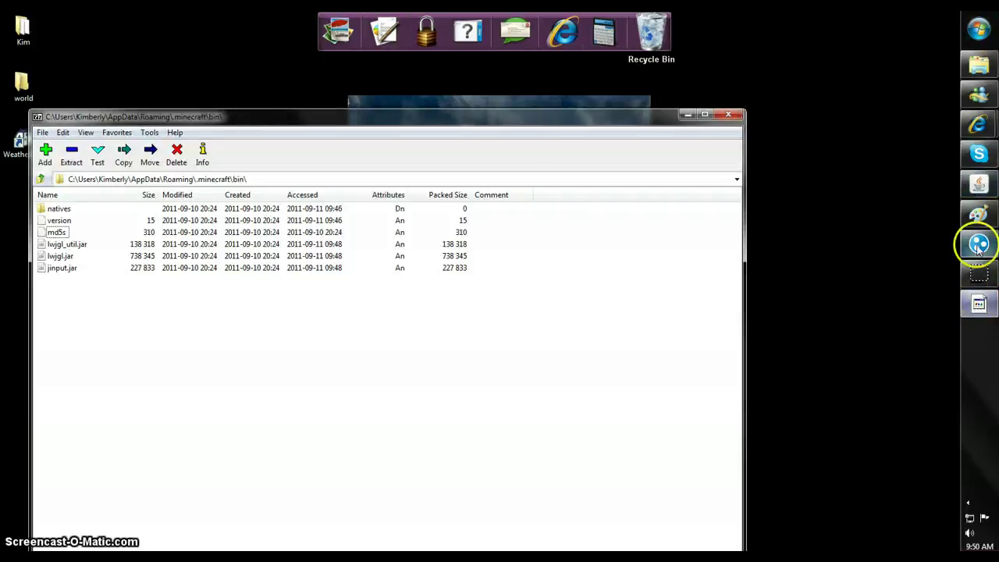
pyautogui.moveTo(296, 118)
pyautogui.mouseDown()
pyautogui.moveTo(508, 106)
pyautogui.moveTo(538, 129)
pyautogui.mouseUp()
pyautogui.moveTo(457, 415); pyautogui.dragTo(461, 426)
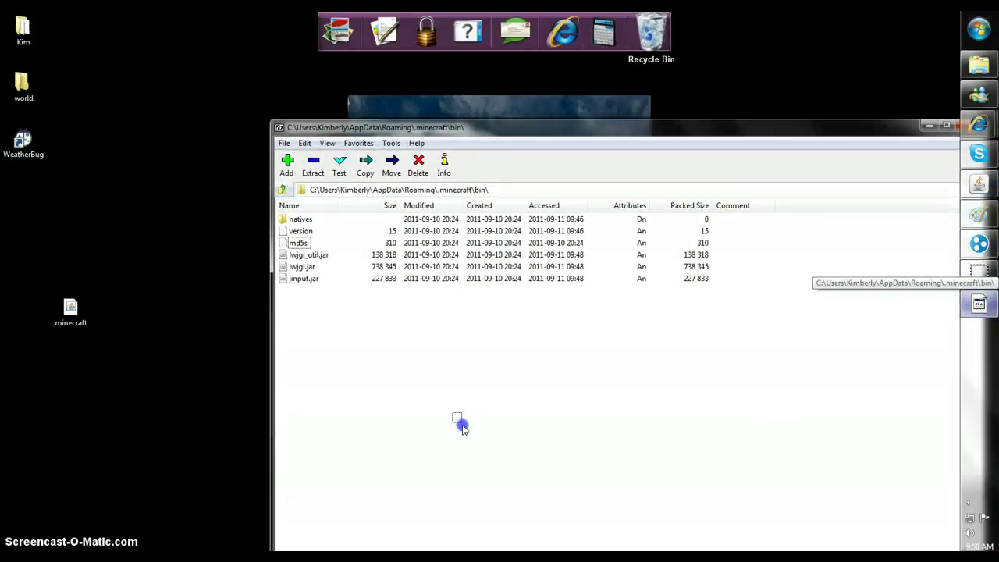
pyautogui.press('BackSpace')
pyautogui.press('BackSpace')
pyautogui.scroll(-1, 379, 421)
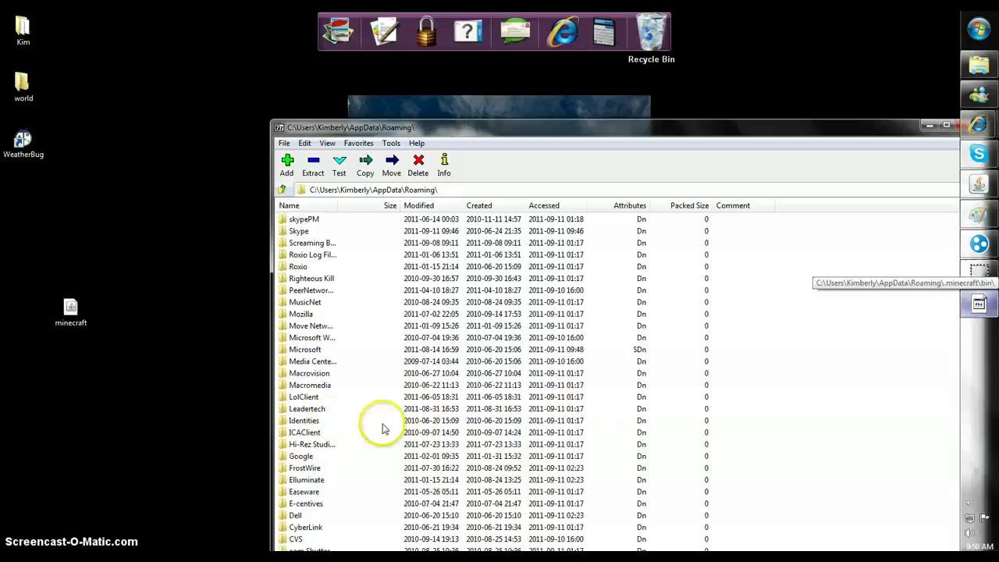
pyautogui.moveTo(390, 130); pyautogui.dragTo(369, 35)
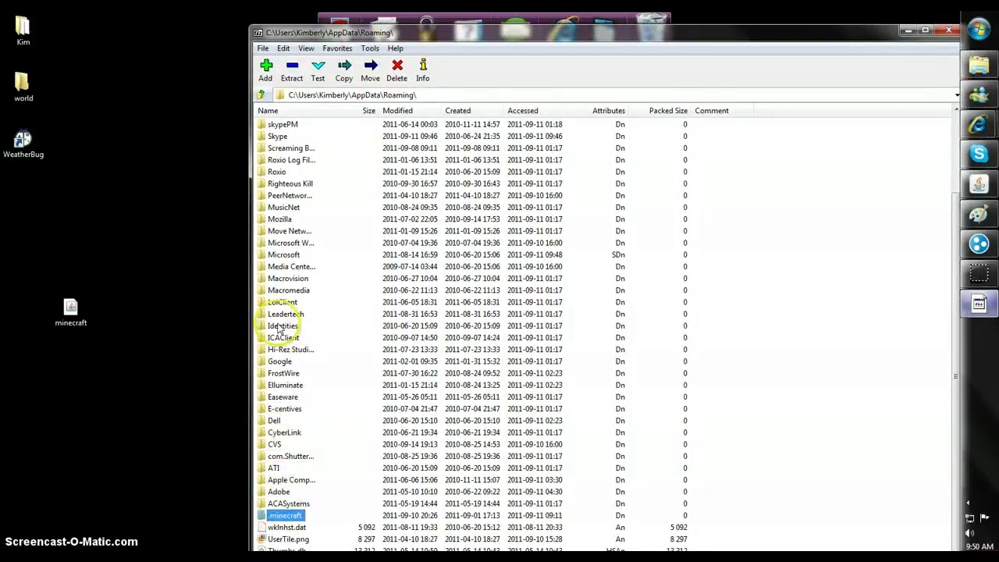
pyautogui.press('BackSpace')
pyautogui.click(262, 95)
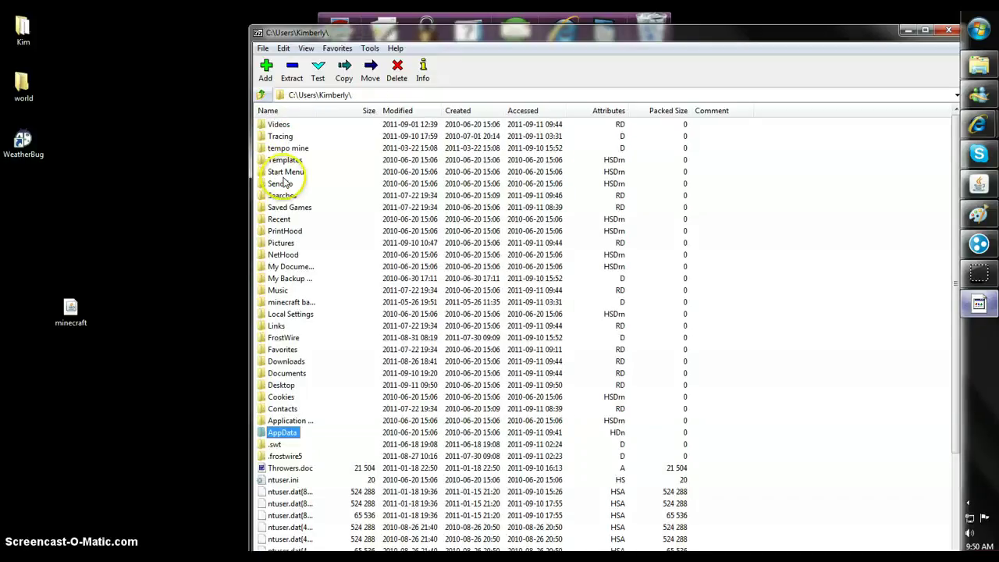
pyautogui.doubleClick(273, 385)
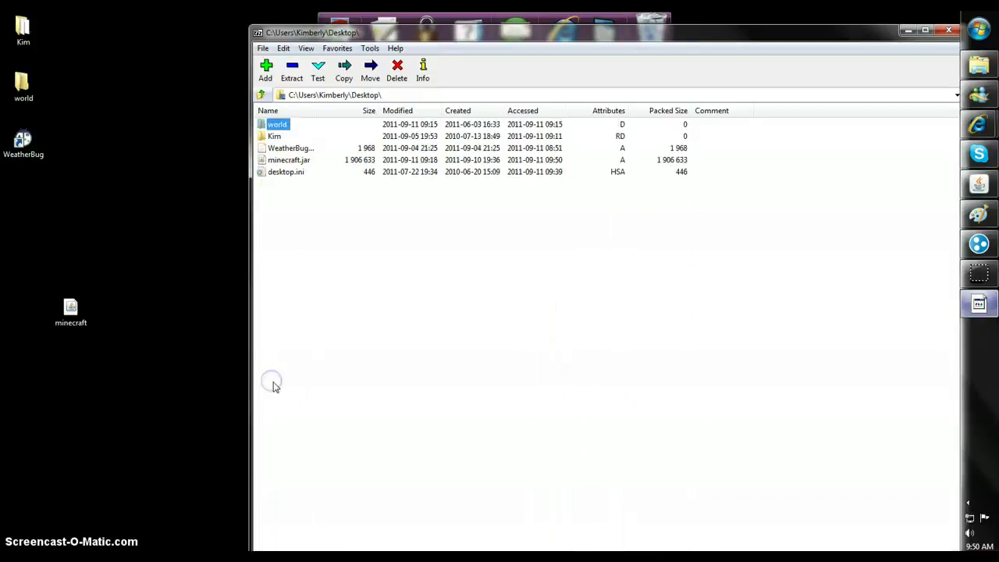
# Step: Open minecraft.jar as an archive, copy its mob folder to the desktop, and close it
pyautogui.rightClick(277, 165)
pyautogui.click(499, 179)
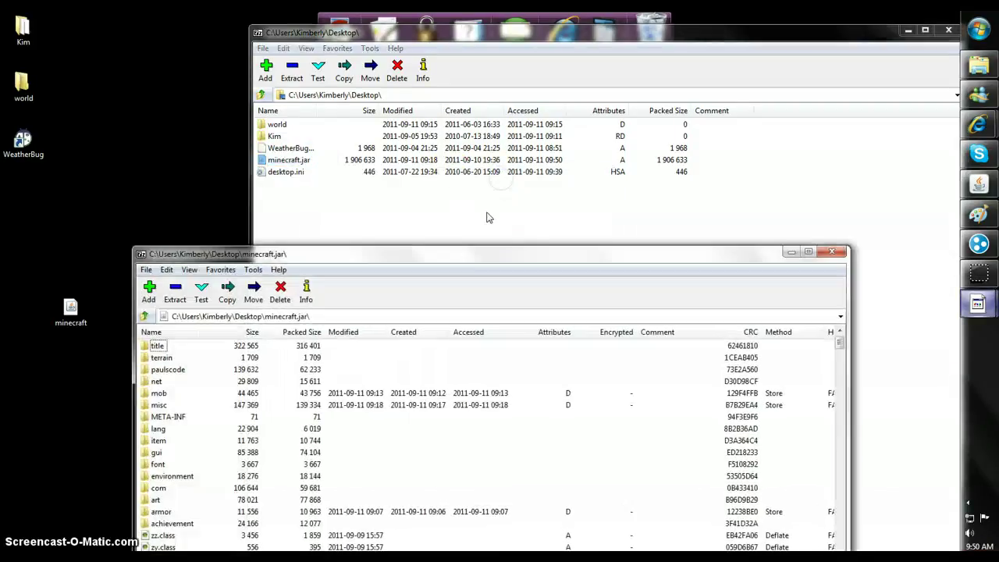
pyautogui.moveTo(489, 260); pyautogui.dragTo(676, 72)
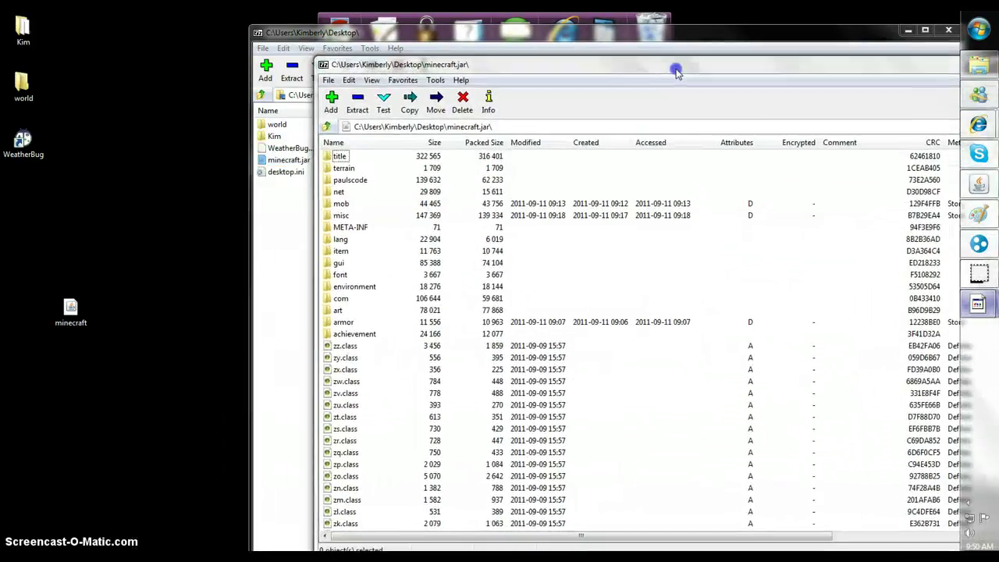
pyautogui.click(341, 205)
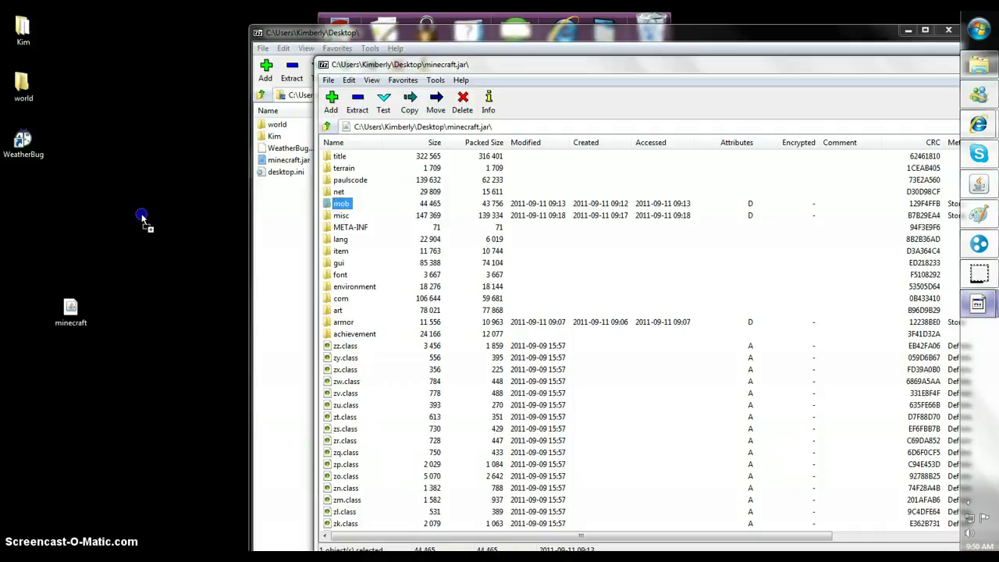
pyautogui.moveTo(143, 220); pyautogui.dragTo(131, 236)
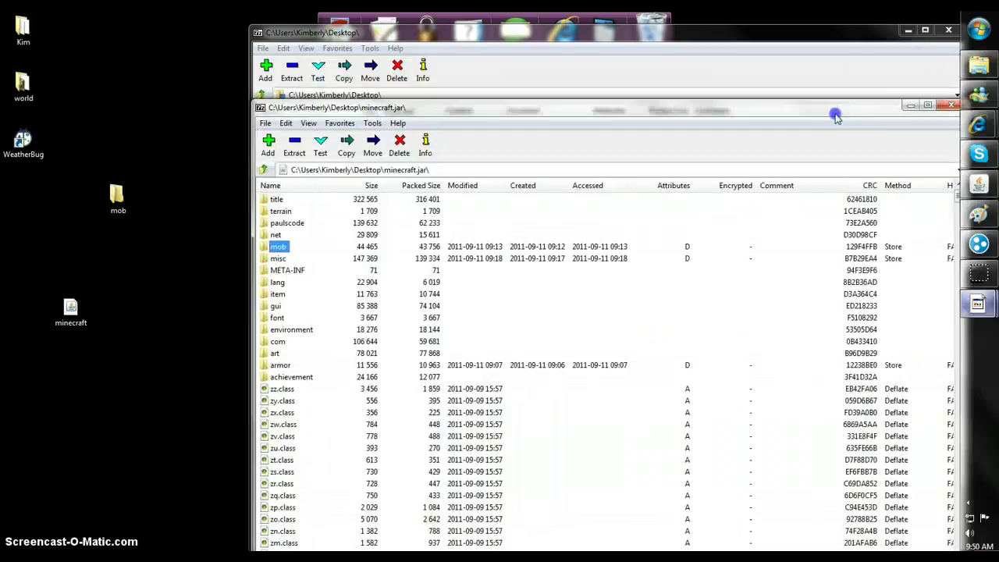
pyautogui.hotkey('alt', 'F4')
# Step: Open the extracted mob folder and preview the silverfish texture
pyautogui.click(908, 30)
pyautogui.rightClick(126, 197)
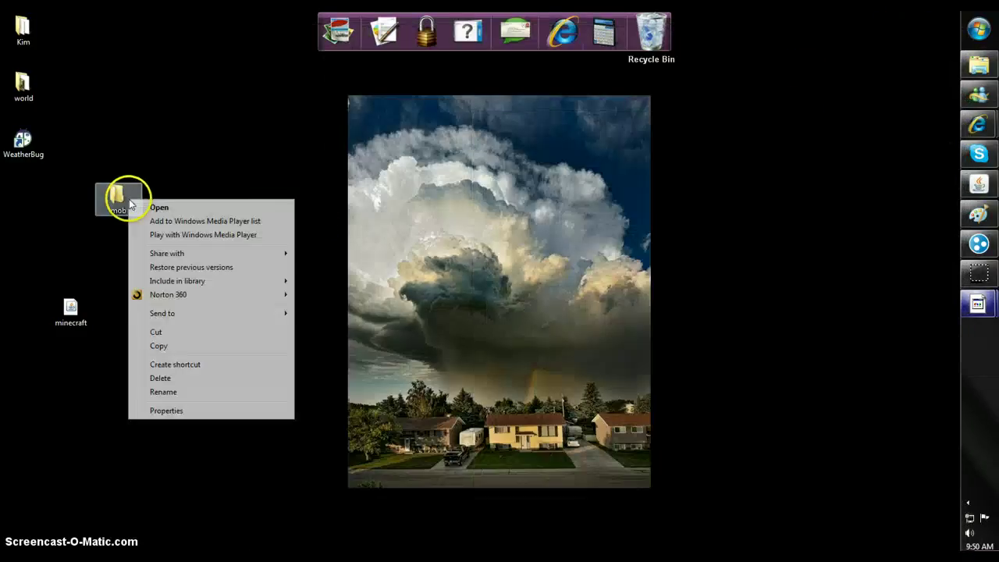
pyautogui.click(158, 208)
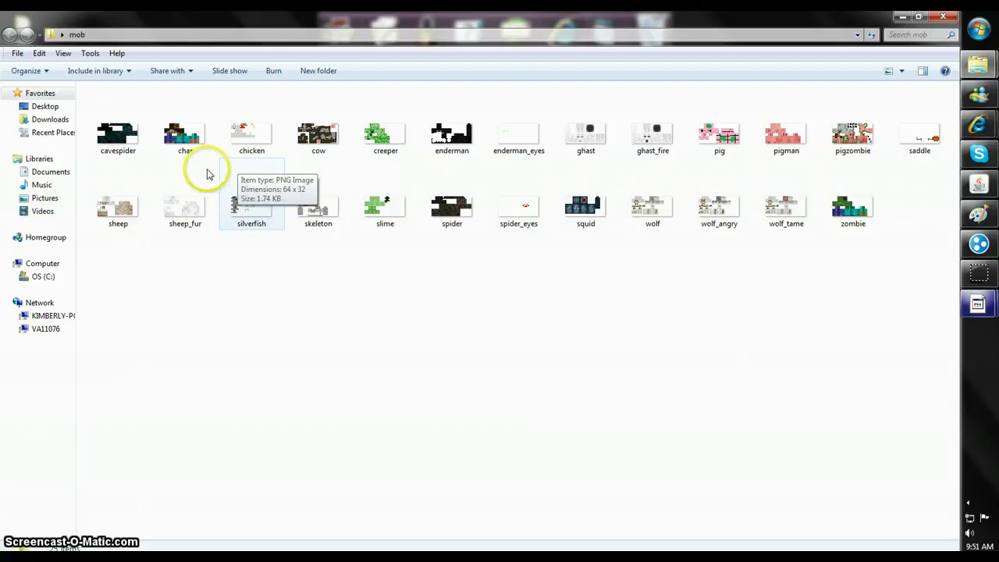
pyautogui.click(235, 204)
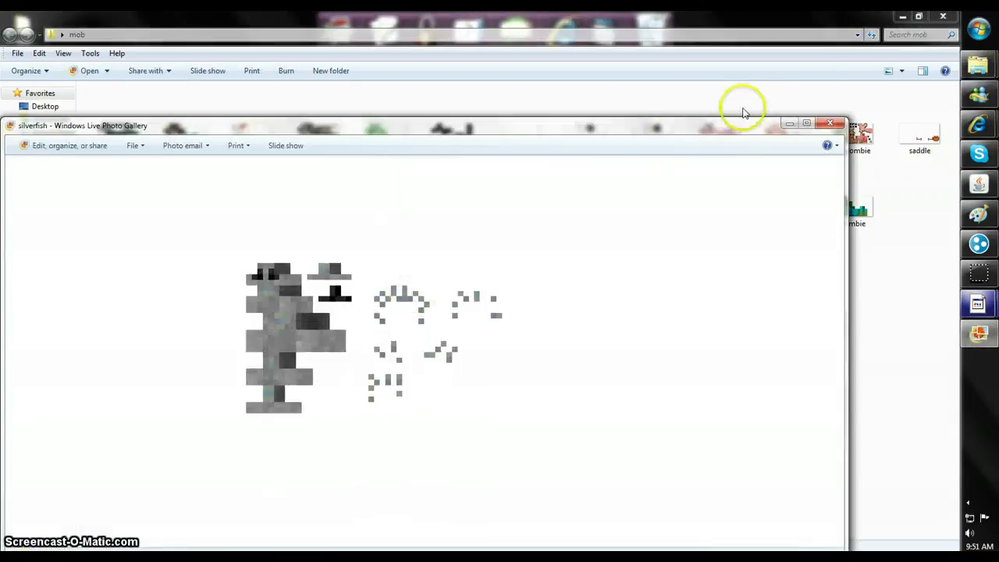
pyautogui.click(830, 123)
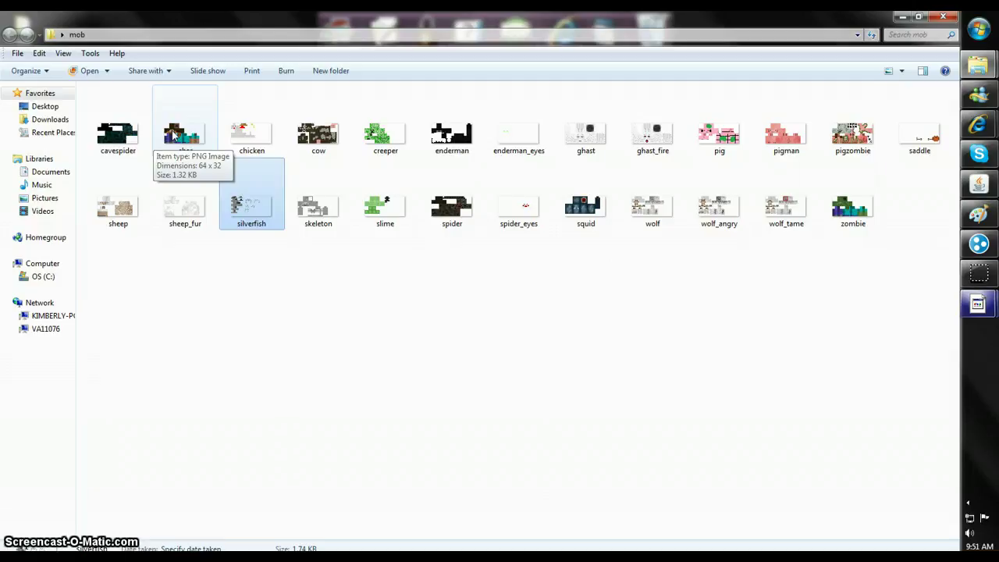
# Step: Preview the cow texture, then open it for editing in Paint
pyautogui.click(185, 119)
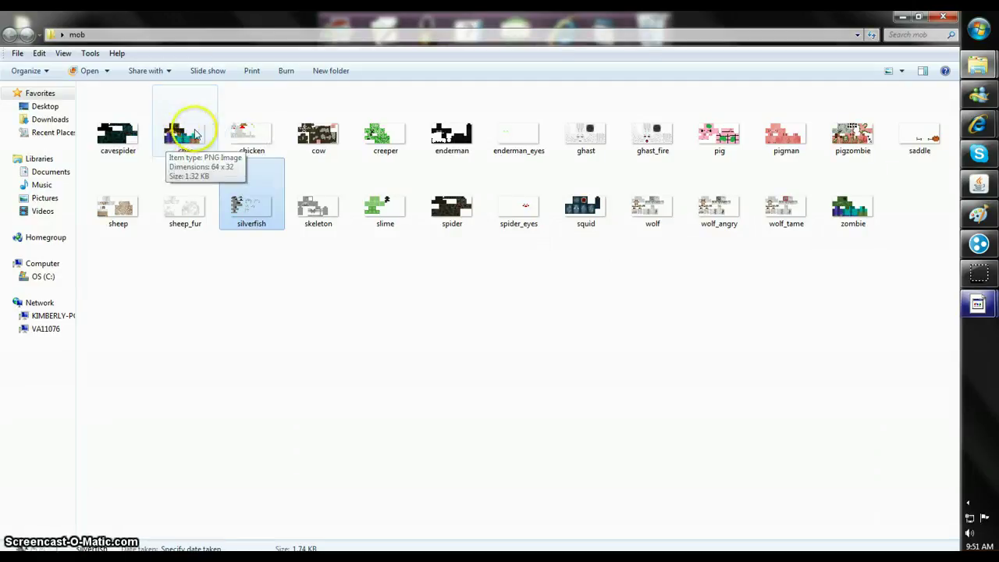
pyautogui.click(314, 138)
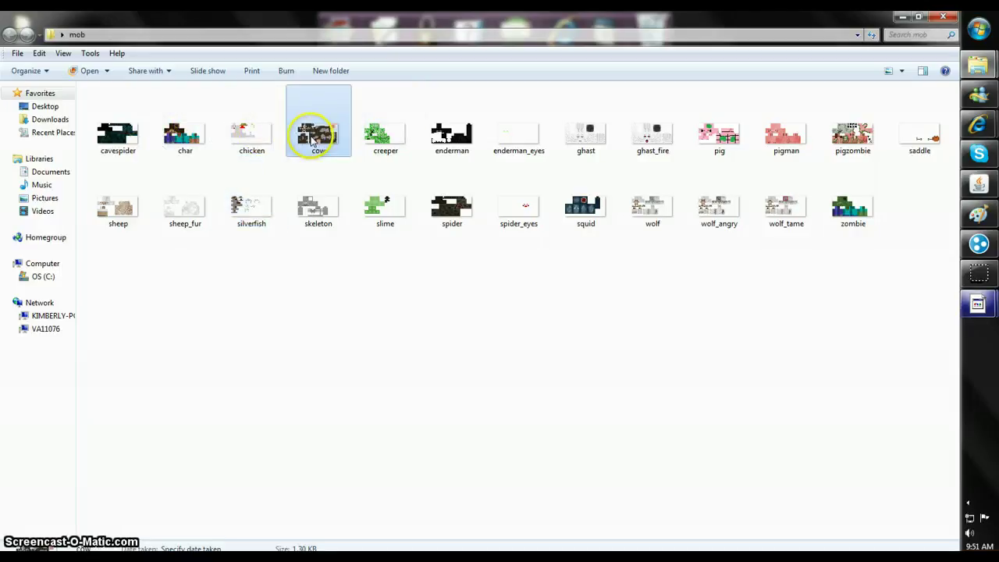
pyautogui.doubleClick(312, 138)
pyautogui.moveTo(370, 136); pyautogui.dragTo(447, 83)
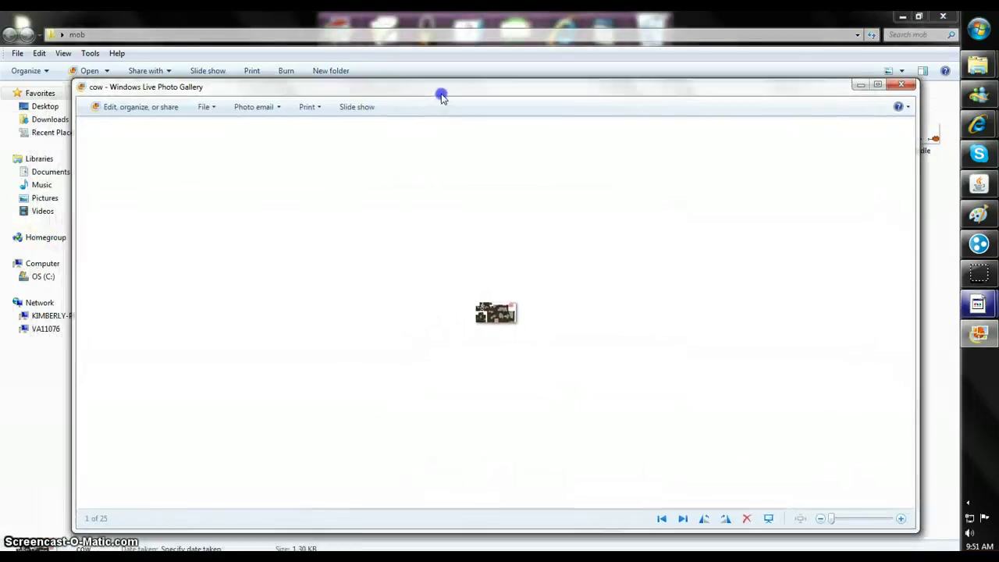
pyautogui.scroll(1, 556, 297)
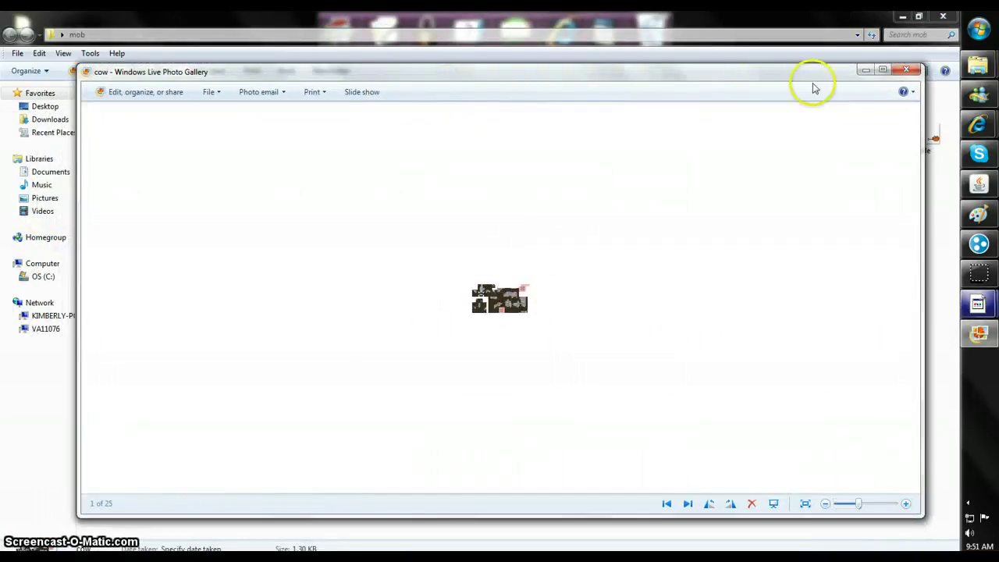
pyautogui.click(901, 73)
pyautogui.rightClick(337, 142)
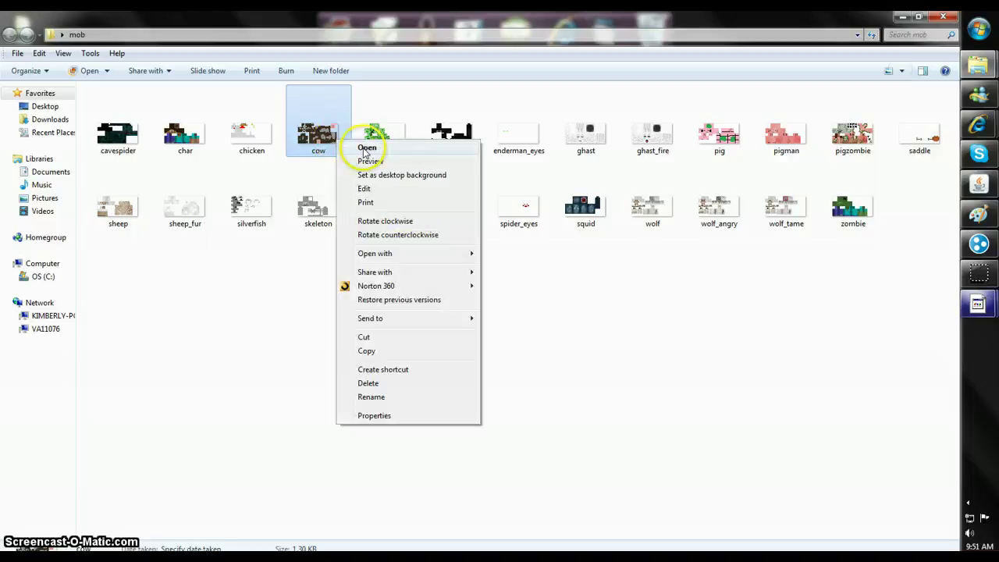
pyautogui.click(381, 191)
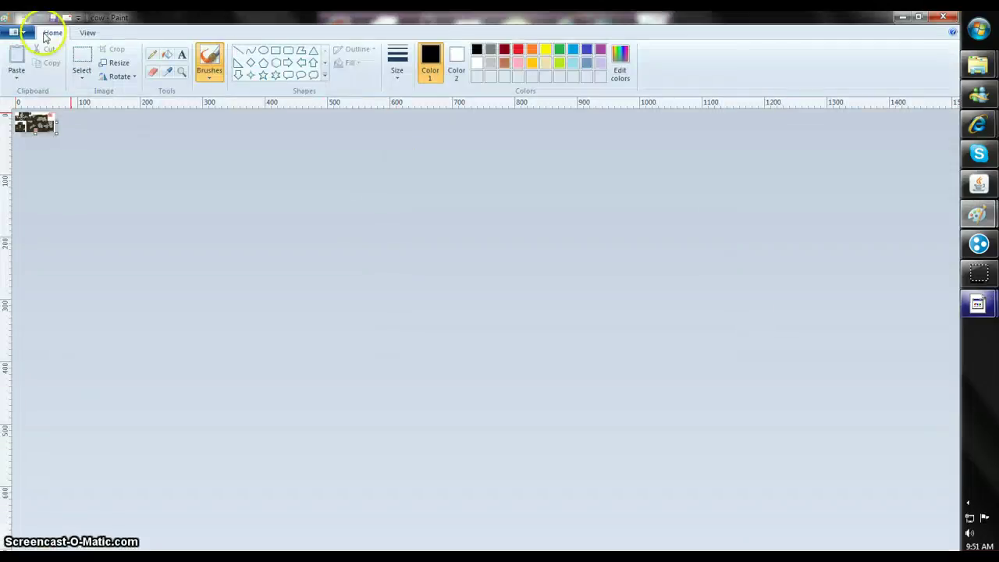
# Step: Zoom in twice on the cow texture and paint green streaks across its body
pyautogui.click(86, 33)
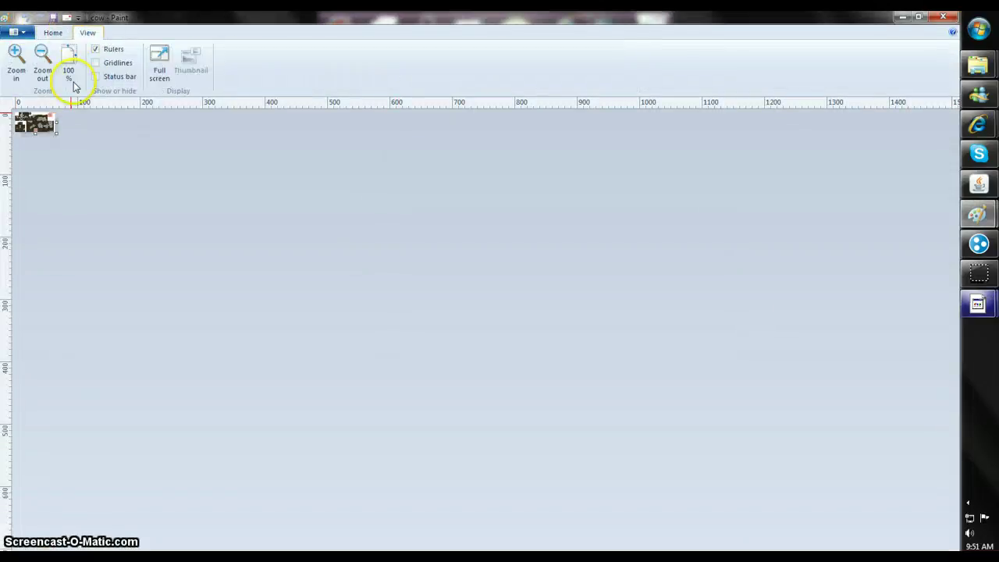
pyautogui.click(16, 59)
pyautogui.click(15, 59)
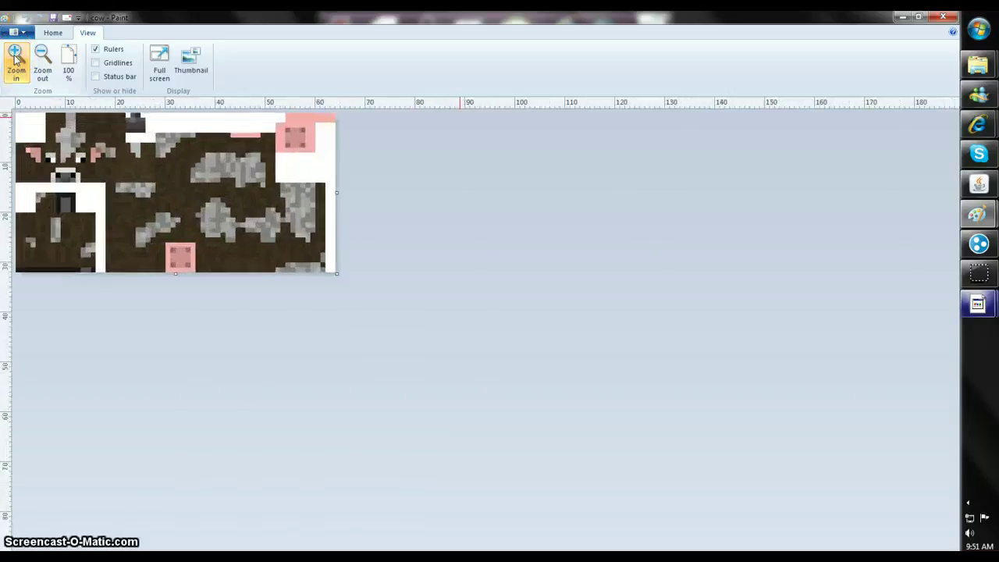
pyautogui.click(52, 33)
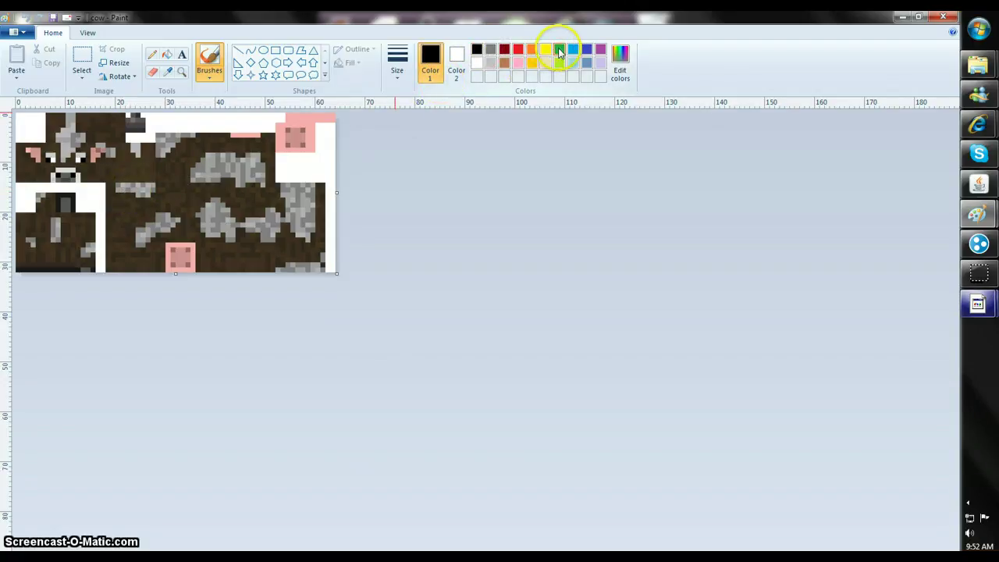
pyautogui.moveTo(123, 210); pyautogui.dragTo(260, 215)
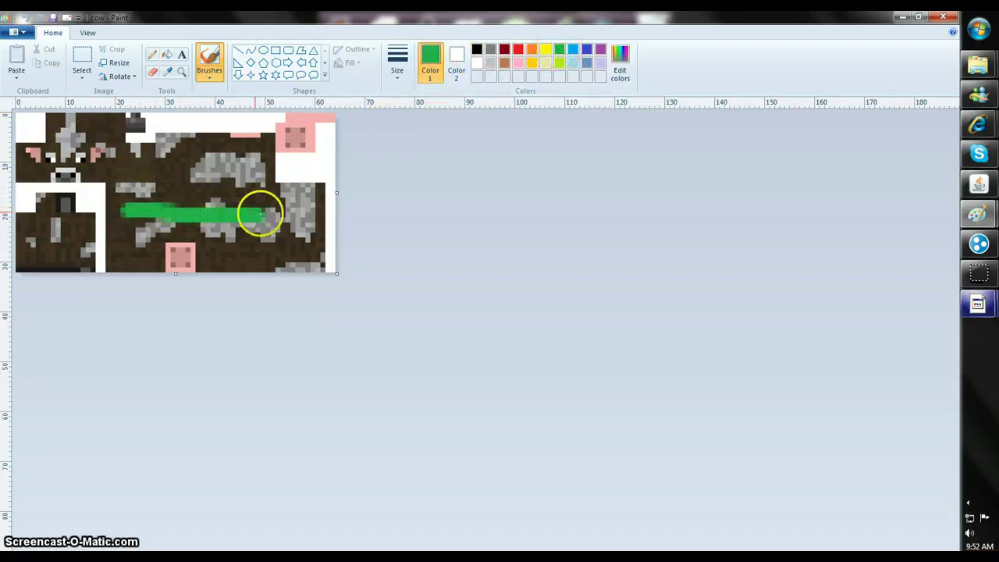
pyautogui.moveTo(102, 164)
pyautogui.mouseDown()
pyautogui.moveTo(243, 161)
pyautogui.moveTo(192, 163)
pyautogui.moveTo(198, 229)
pyautogui.mouseUp()
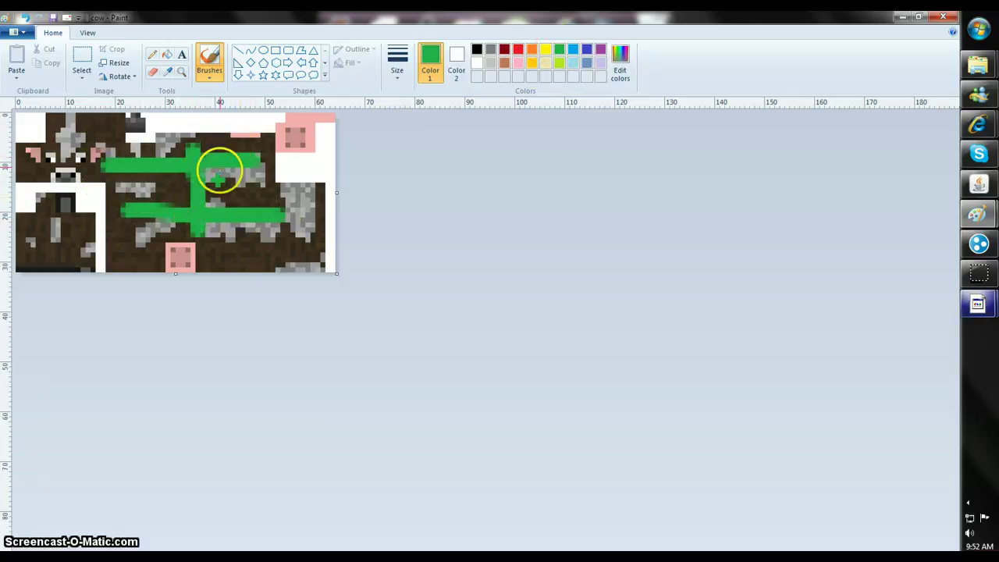
pyautogui.moveTo(219, 174)
pyautogui.mouseDown()
pyautogui.moveTo(216, 141)
pyautogui.moveTo(225, 190)
pyautogui.mouseUp()
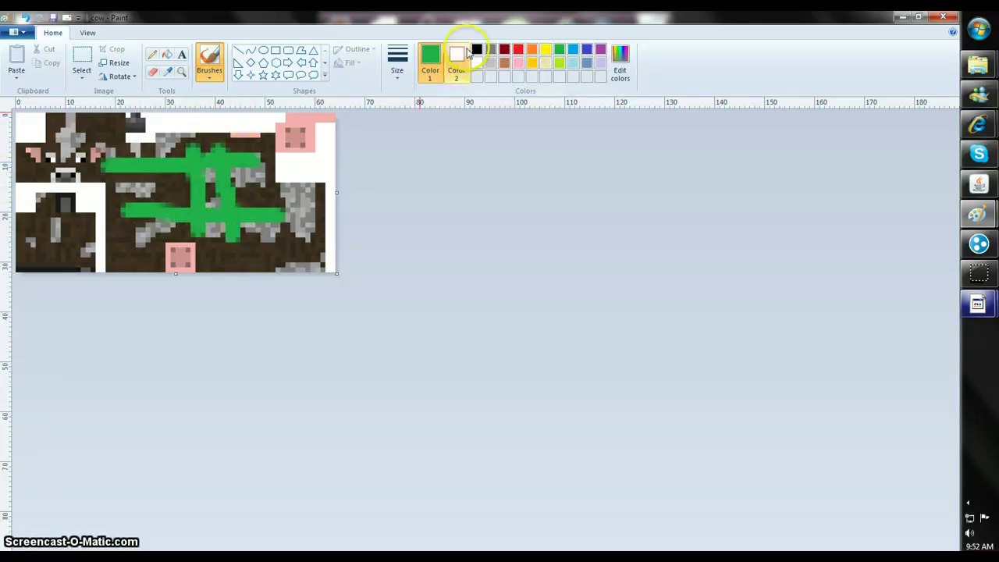
# Step: Draw white pixel lettering on the brown areas with the Pencil, undoing one mistake
pyautogui.click(477, 50)
pyautogui.click(153, 54)
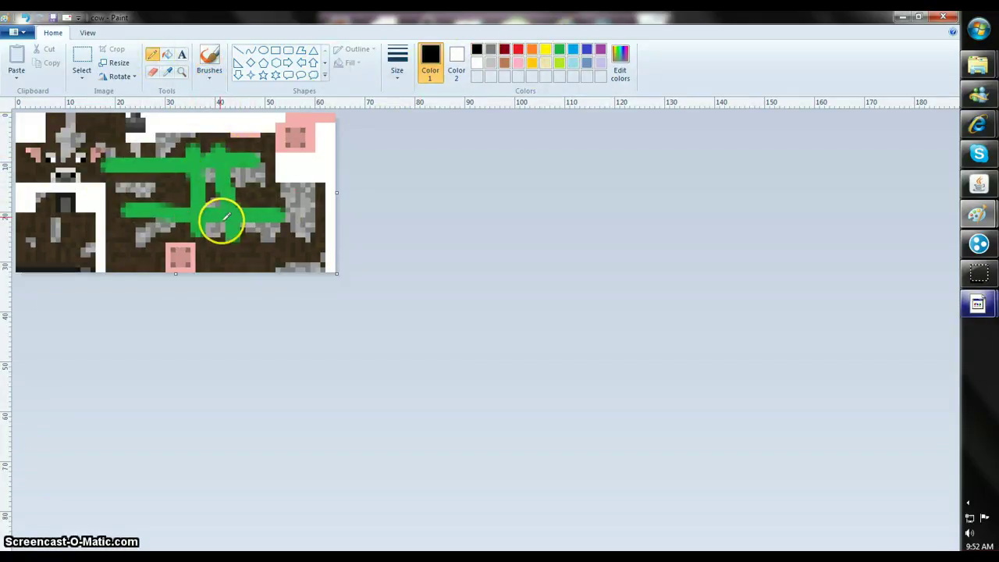
pyautogui.click(477, 63)
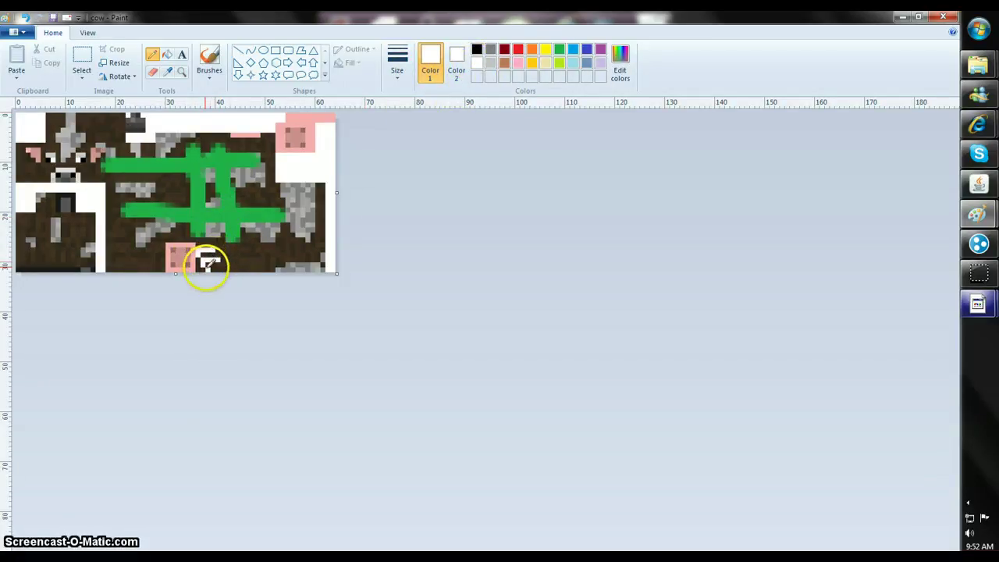
pyautogui.click(209, 264)
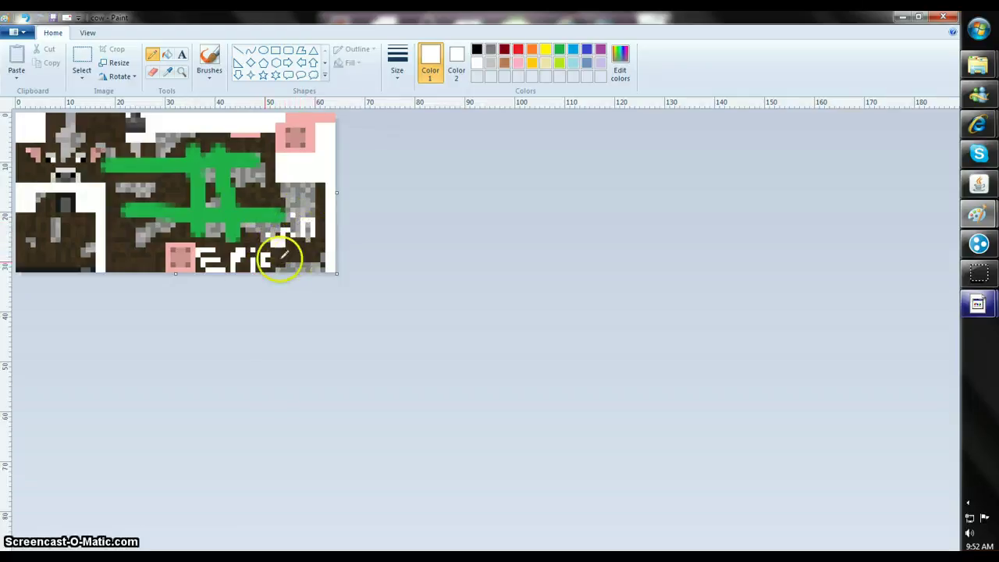
pyautogui.hotkey('ctrl', 'z')
pyautogui.hotkey('ctrl', 'z')
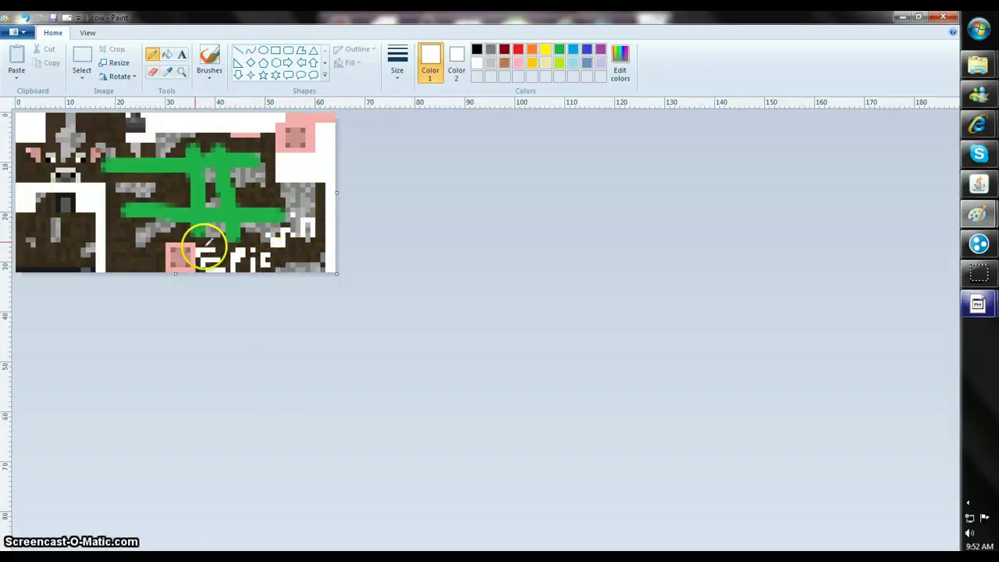
pyautogui.moveTo(123, 228); pyautogui.dragTo(176, 228)
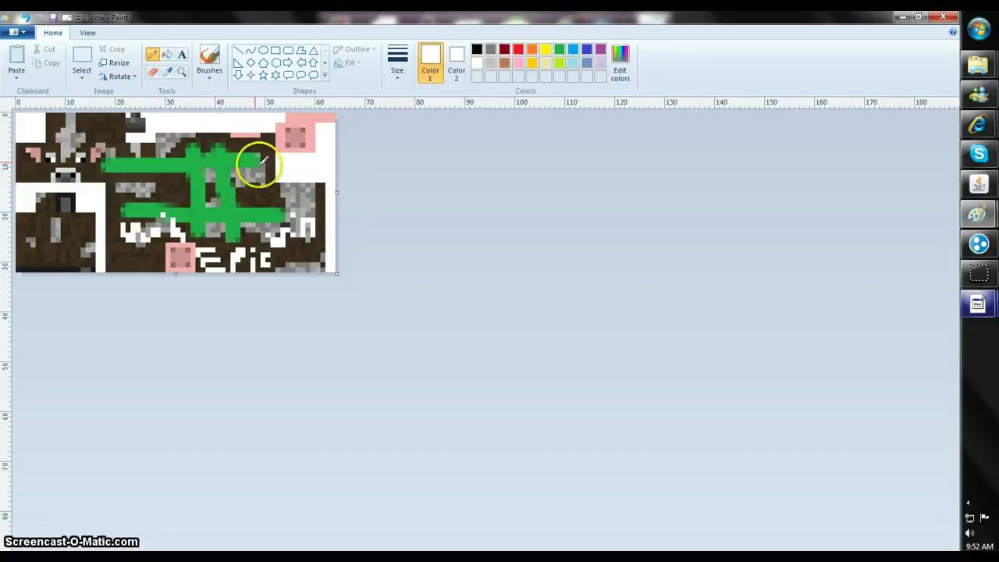
# Step: Save the edited cow texture and close Paint and the mob folder window
pyautogui.click(17, 31)
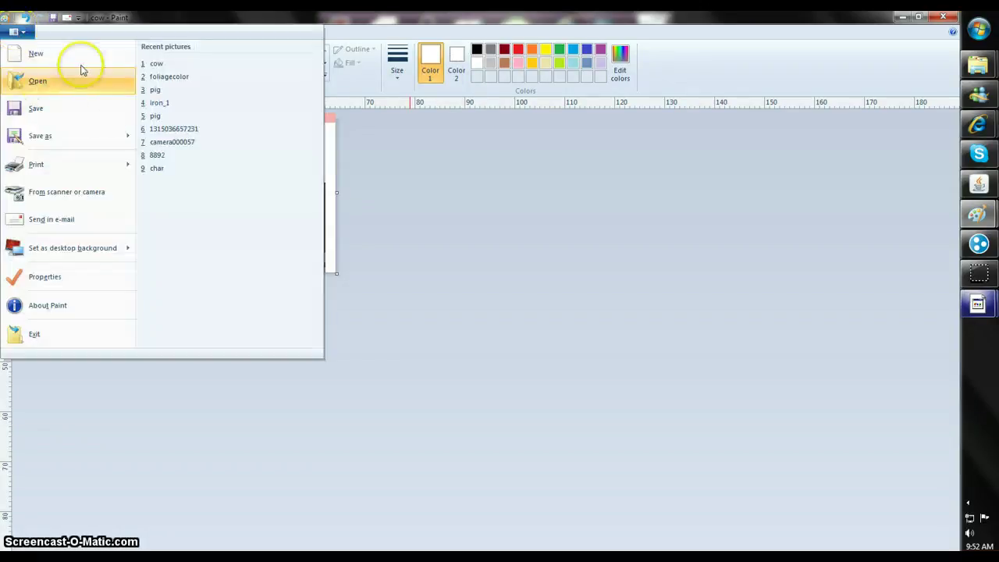
pyautogui.click(51, 106)
pyautogui.click(943, 16)
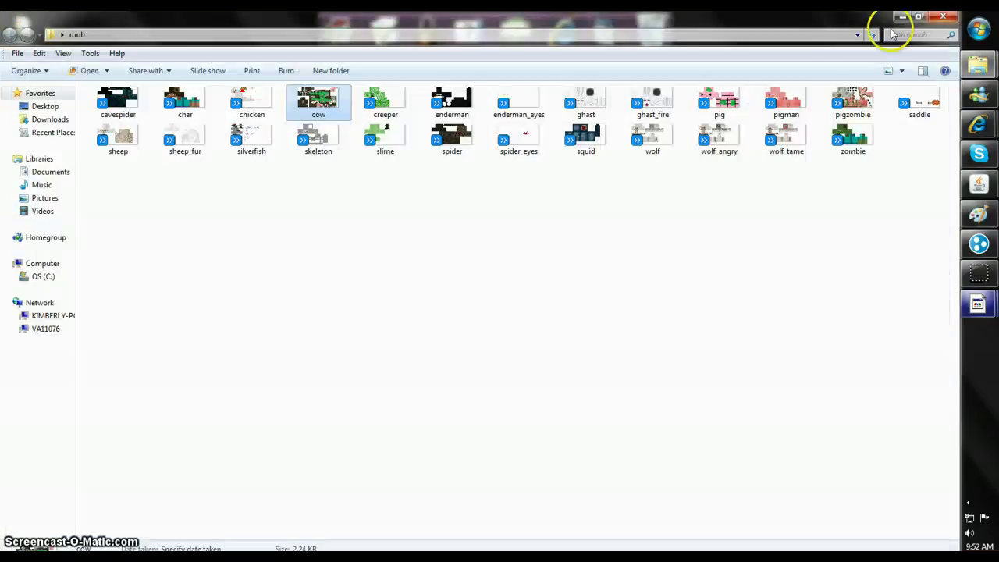
pyautogui.click(943, 16)
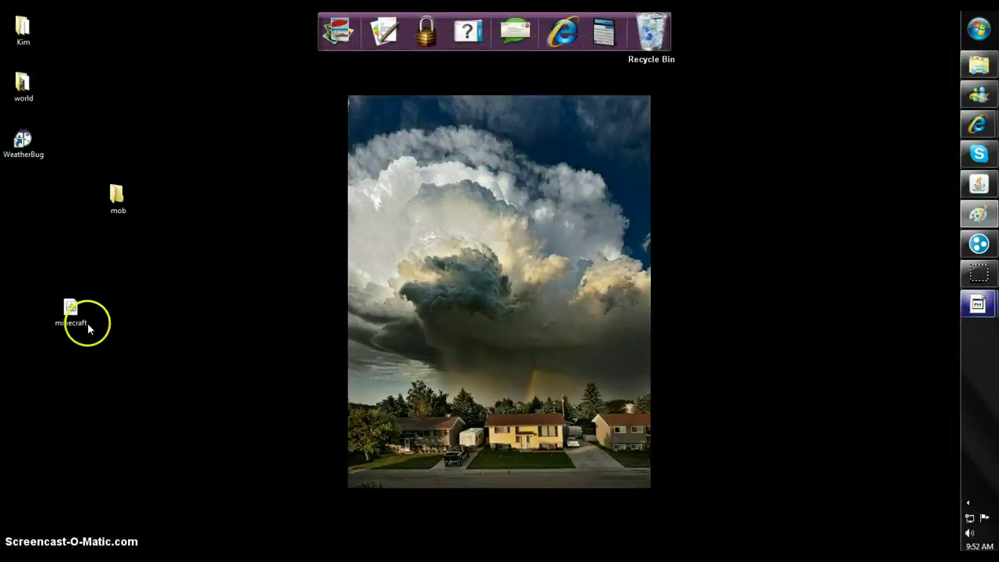
# Step: Drag the edited desktop mob folder into the minecraft.jar archive and confirm the copy
pyautogui.moveTo(88, 330); pyautogui.dragTo(84, 313)
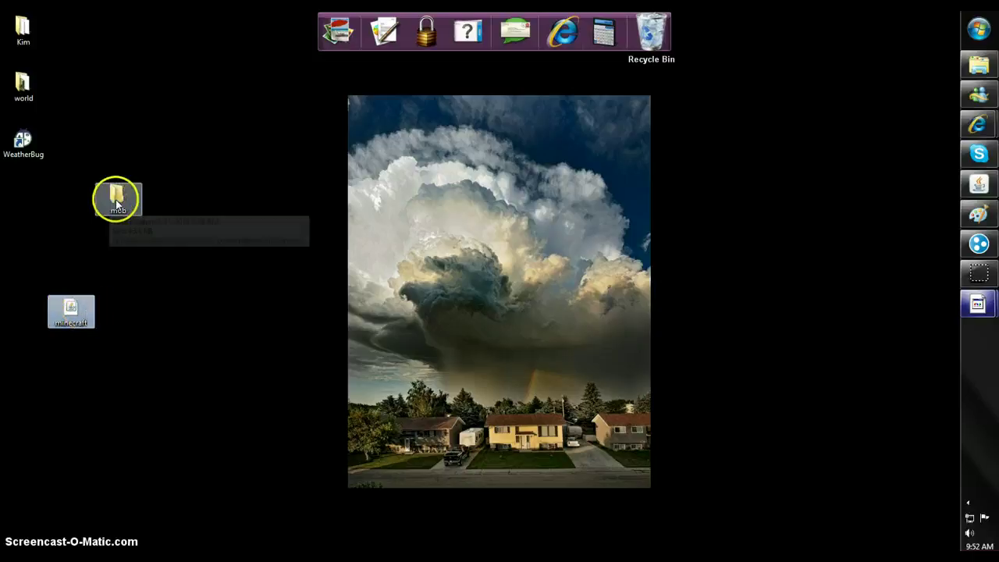
pyautogui.moveTo(117, 203)
pyautogui.mouseDown()
pyautogui.moveTo(100, 310)
pyautogui.moveTo(122, 179)
pyautogui.moveTo(119, 213)
pyautogui.mouseUp()
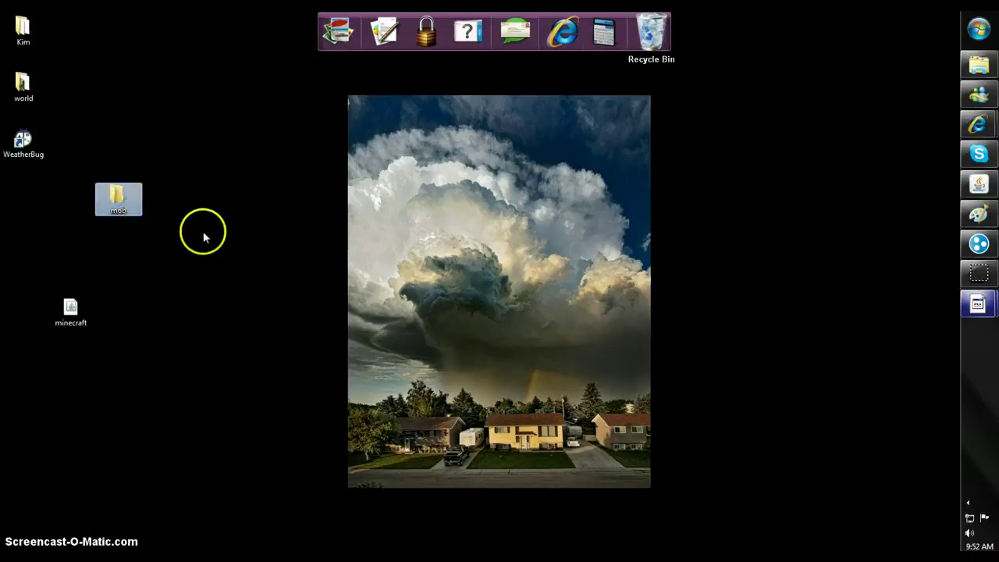
pyautogui.moveTo(10, 213)
pyautogui.mouseDown()
pyautogui.moveTo(151, 437)
pyautogui.moveTo(247, 473)
pyautogui.mouseUp()
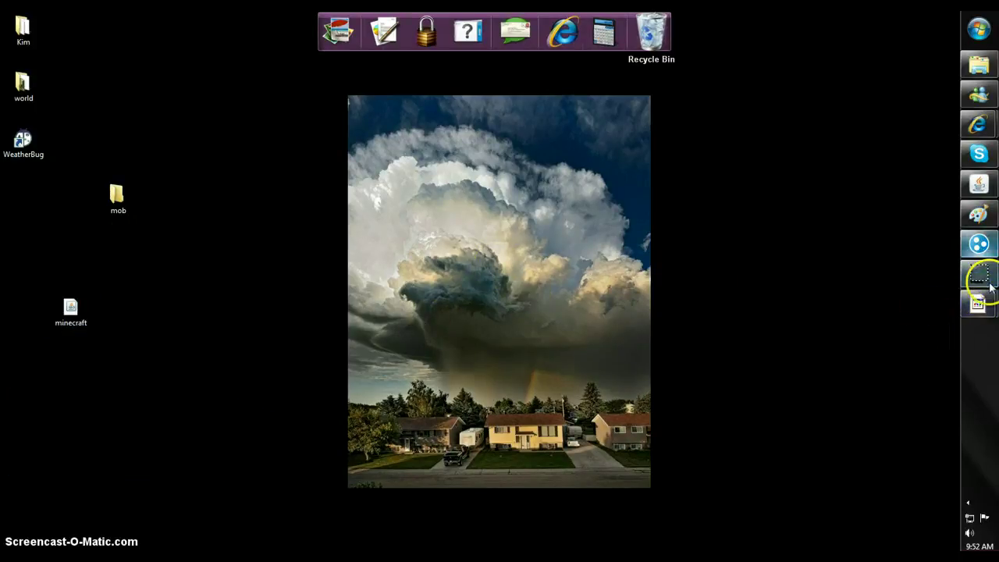
pyautogui.click(977, 303)
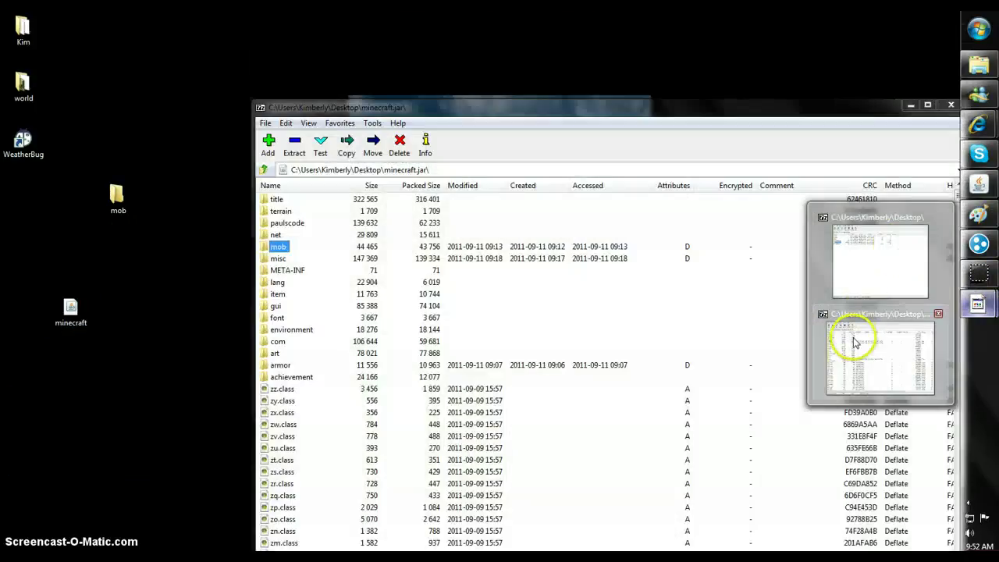
pyautogui.click(855, 342)
pyautogui.moveTo(512, 112); pyautogui.dragTo(490, 46)
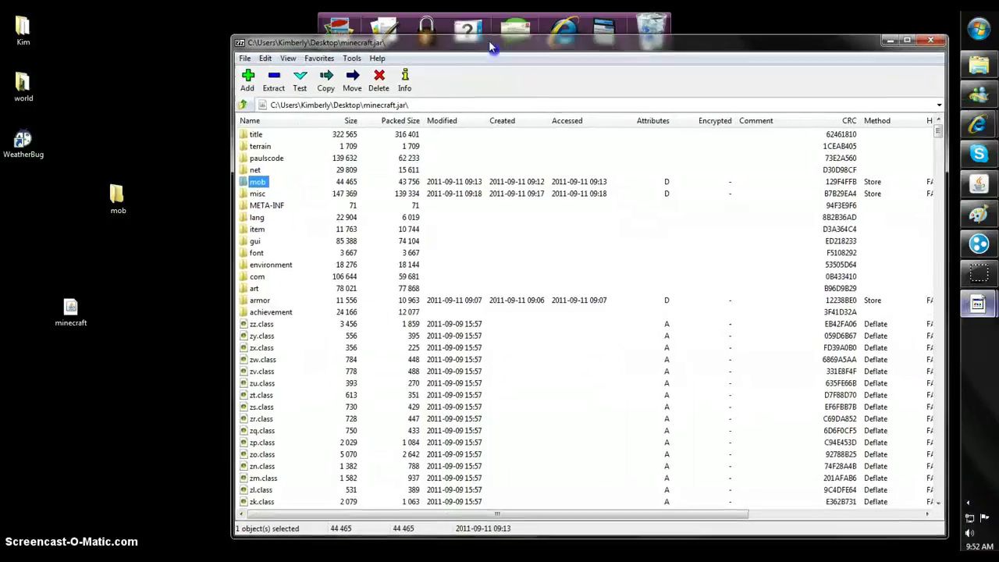
pyautogui.moveTo(141, 199); pyautogui.dragTo(256, 187)
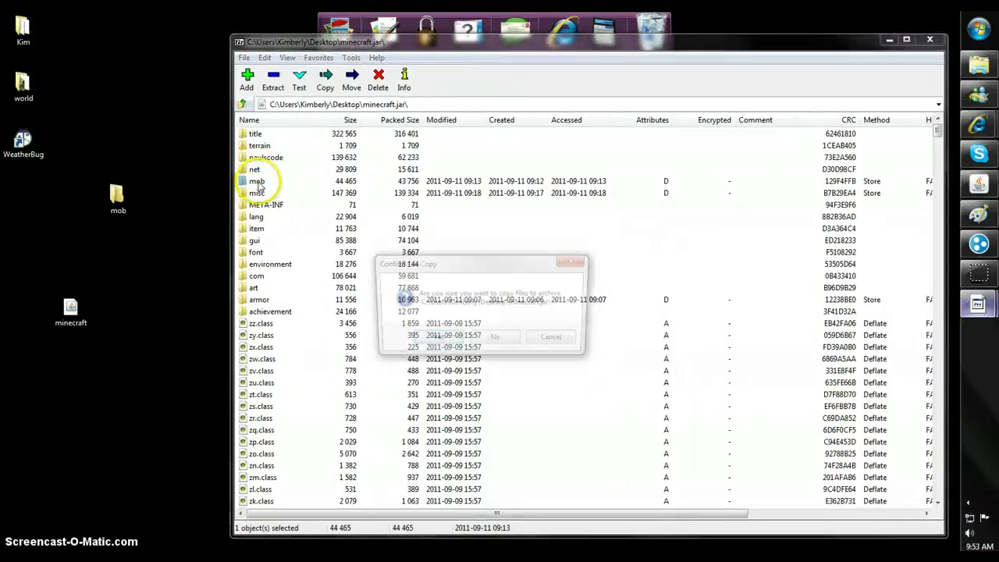
pyautogui.click(443, 342)
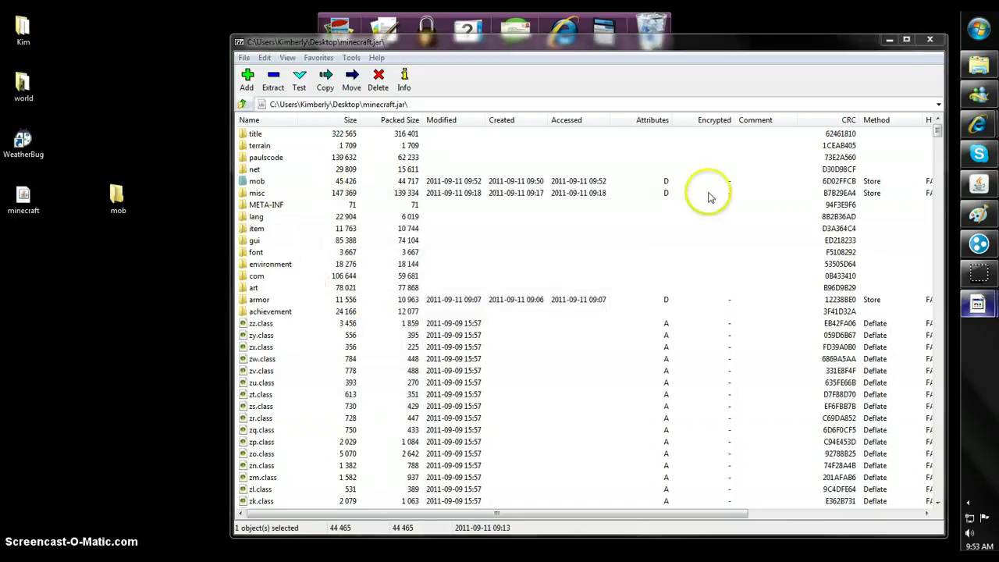
# Step: Close the archive and browse to AppData\Roaming\.minecraft\bin in 7-Zip
pyautogui.click(929, 39)
pyautogui.moveTo(979, 274)
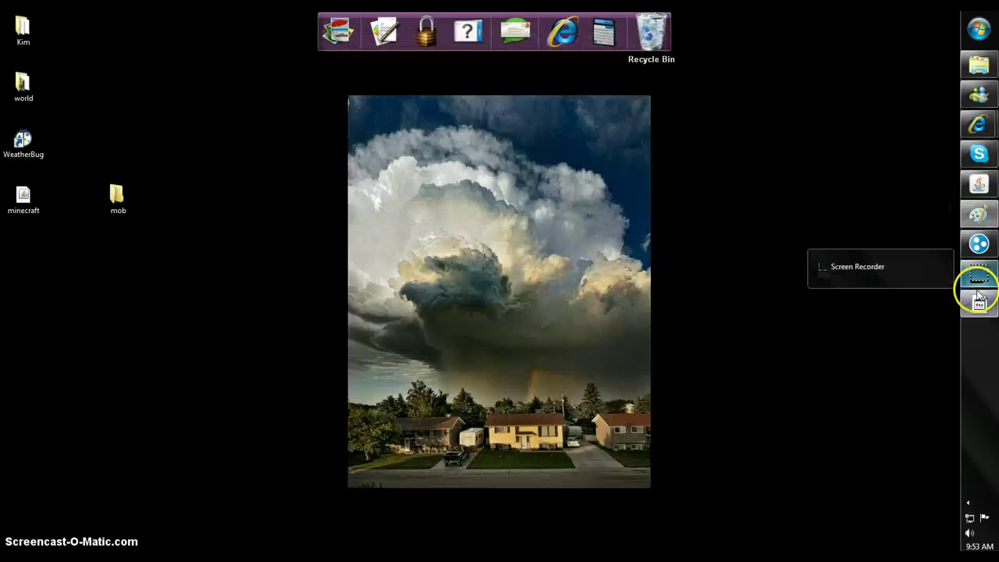
pyautogui.click(979, 303)
pyautogui.press('BackSpace')
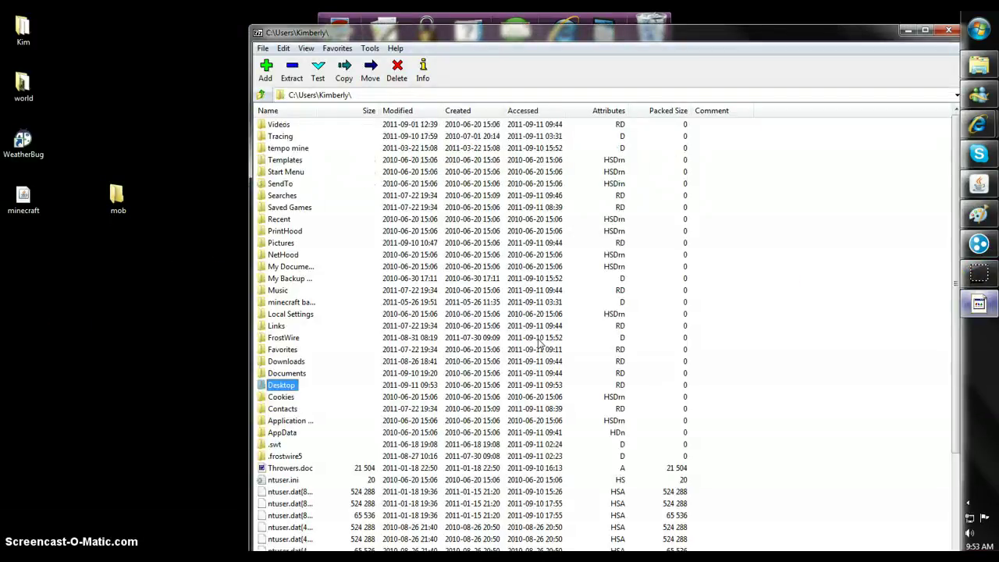
pyautogui.doubleClick(282, 433)
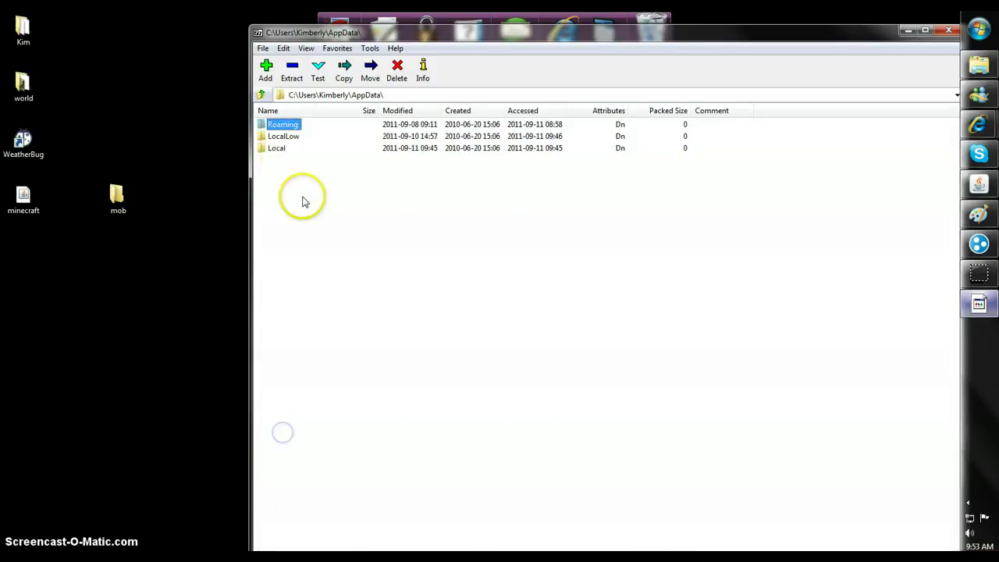
pyautogui.doubleClick(284, 125)
pyautogui.scroll(-2, 401, 357)
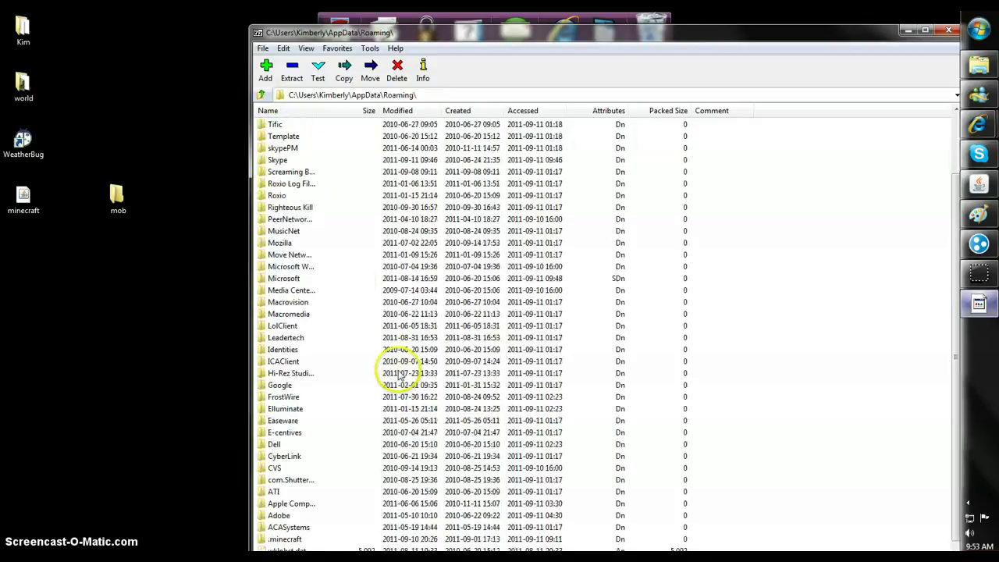
pyautogui.scroll(-1, 399, 386)
pyautogui.doubleClick(274, 517)
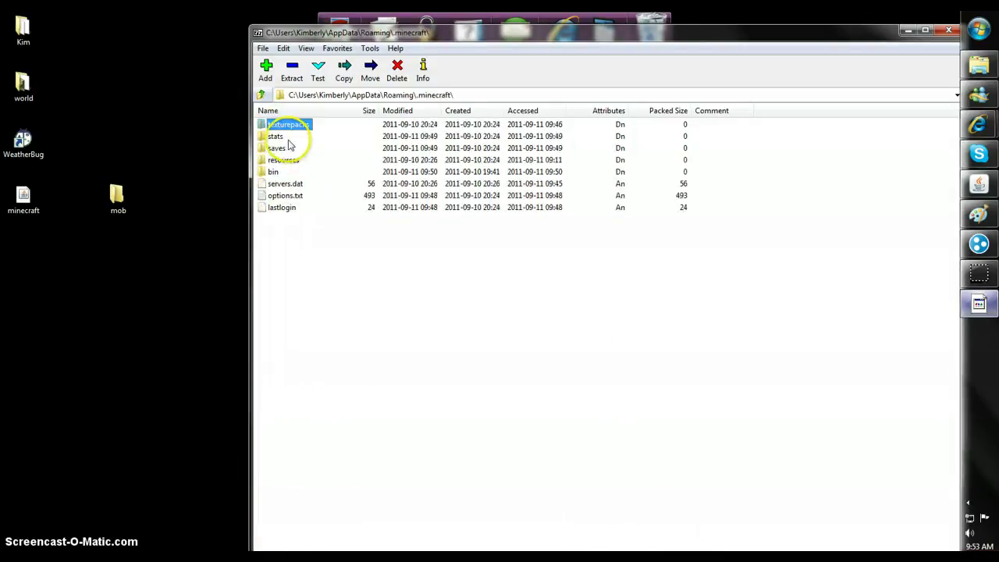
pyautogui.doubleClick(272, 170)
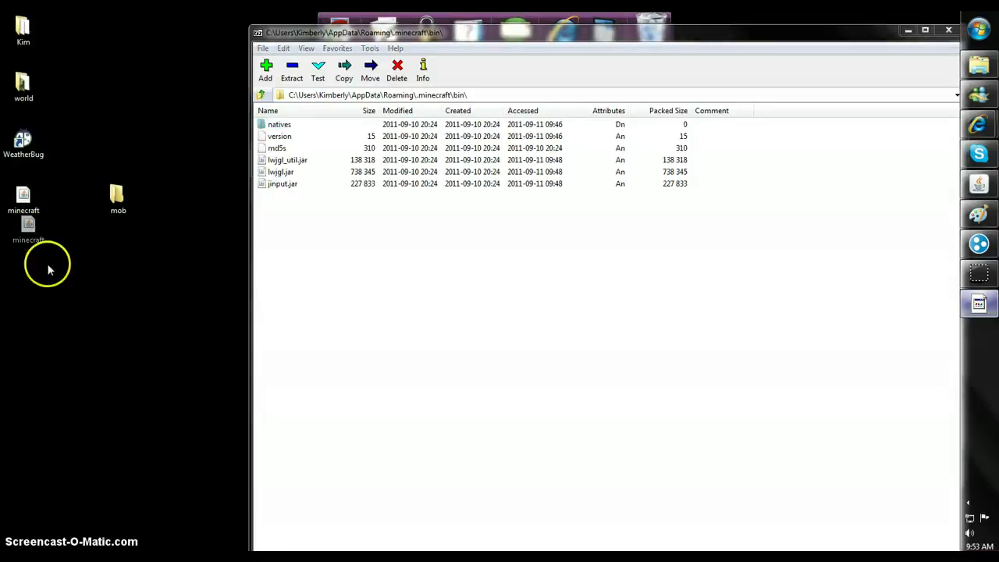
# Step: Drop the desktop jar into bin as minecraft.zip, then extract minecraft.jar from it into bin
pyautogui.moveTo(23, 200)
pyautogui.mouseDown()
pyautogui.moveTo(42, 202)
pyautogui.moveTo(38, 241)
pyautogui.moveTo(232, 388)
pyautogui.moveTo(352, 268)
pyautogui.moveTo(357, 291)
pyautogui.mouseUp()
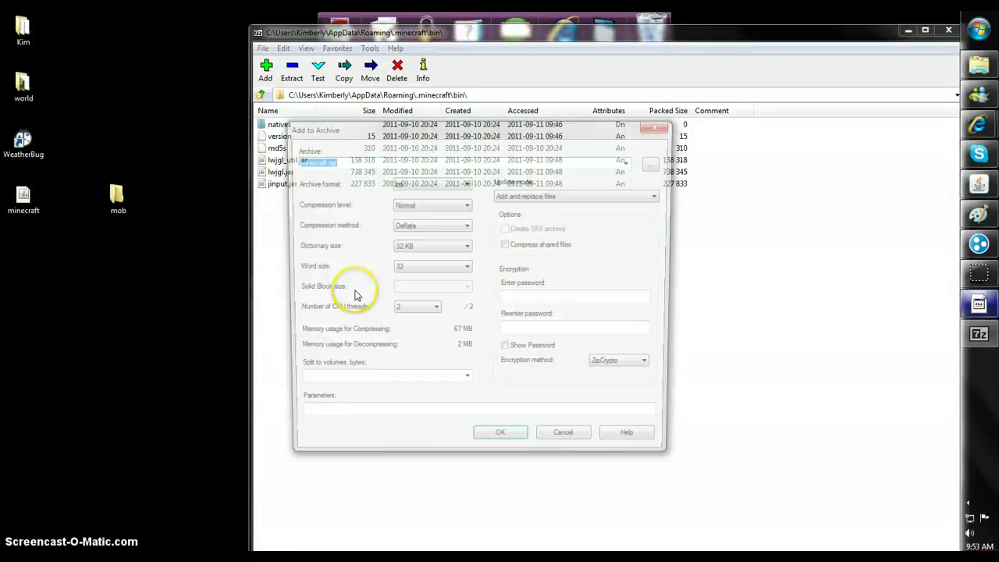
pyautogui.click(511, 444)
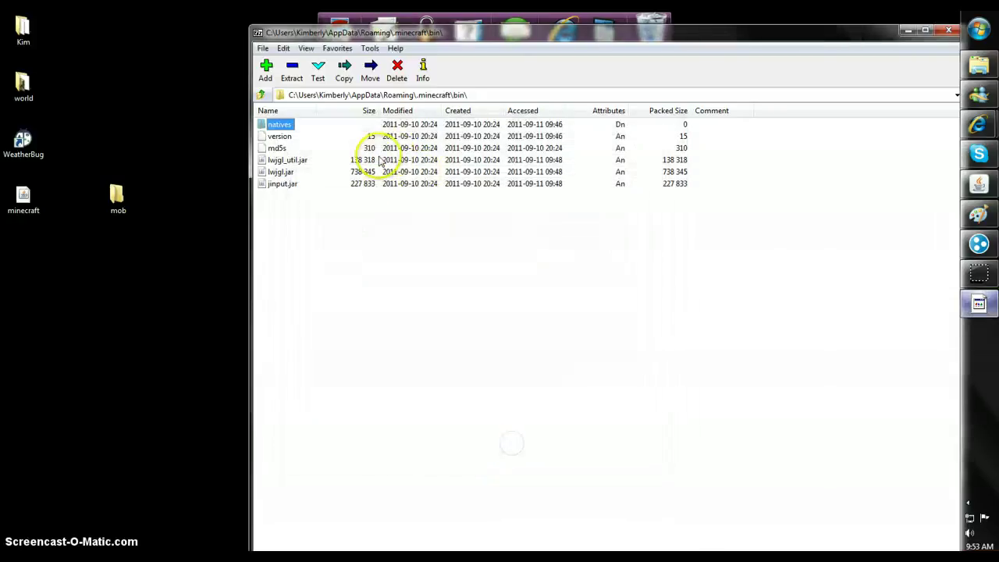
pyautogui.click(284, 149)
pyautogui.rightClick(284, 149)
pyautogui.moveTo(313, 154)
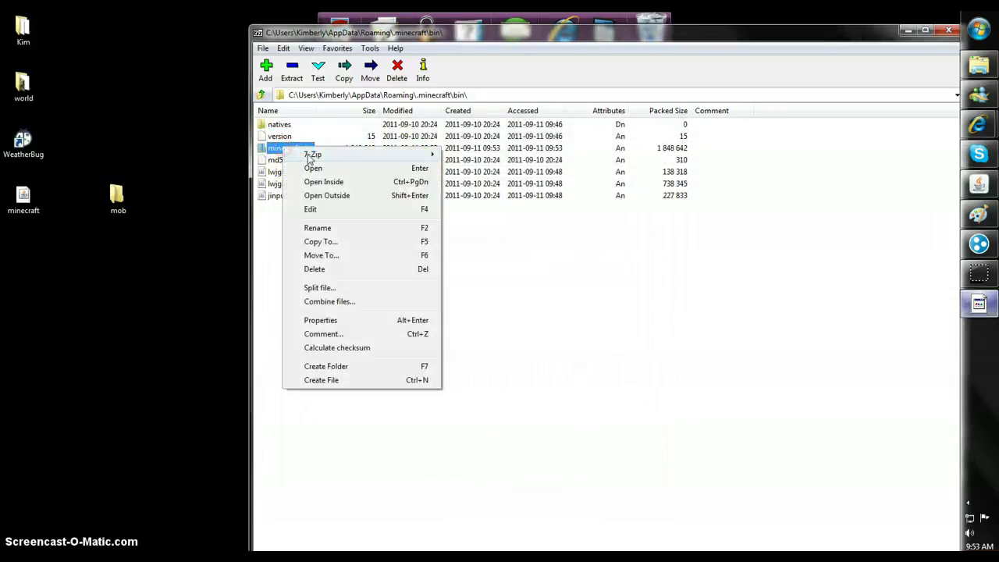
pyautogui.click(449, 153)
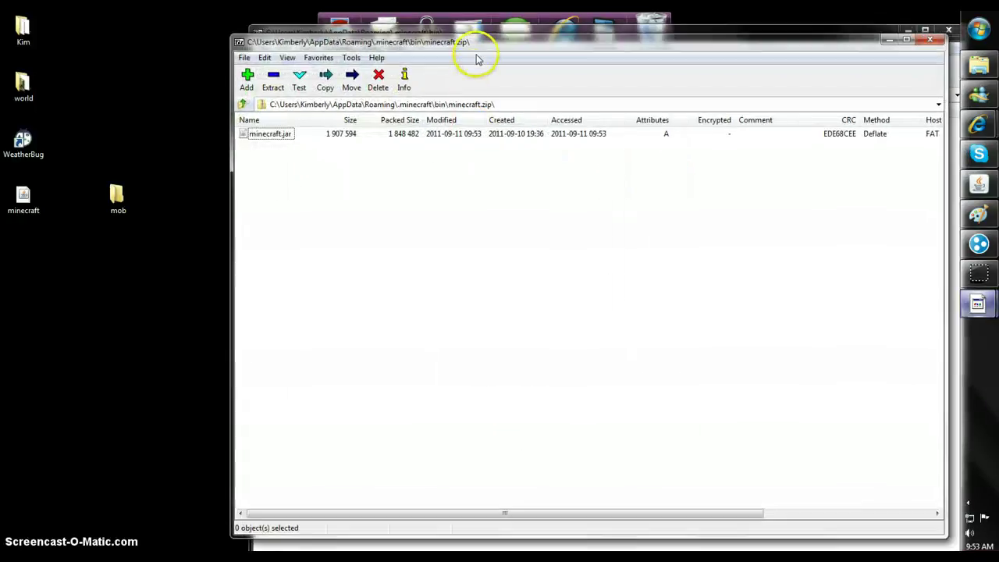
pyautogui.moveTo(473, 45); pyautogui.dragTo(746, 136)
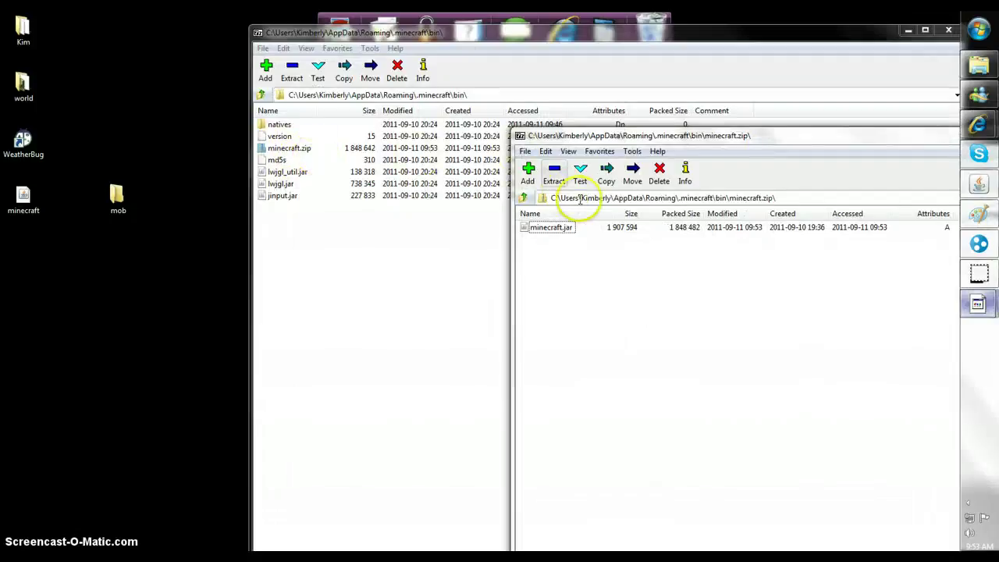
pyautogui.moveTo(552, 227); pyautogui.dragTo(493, 301)
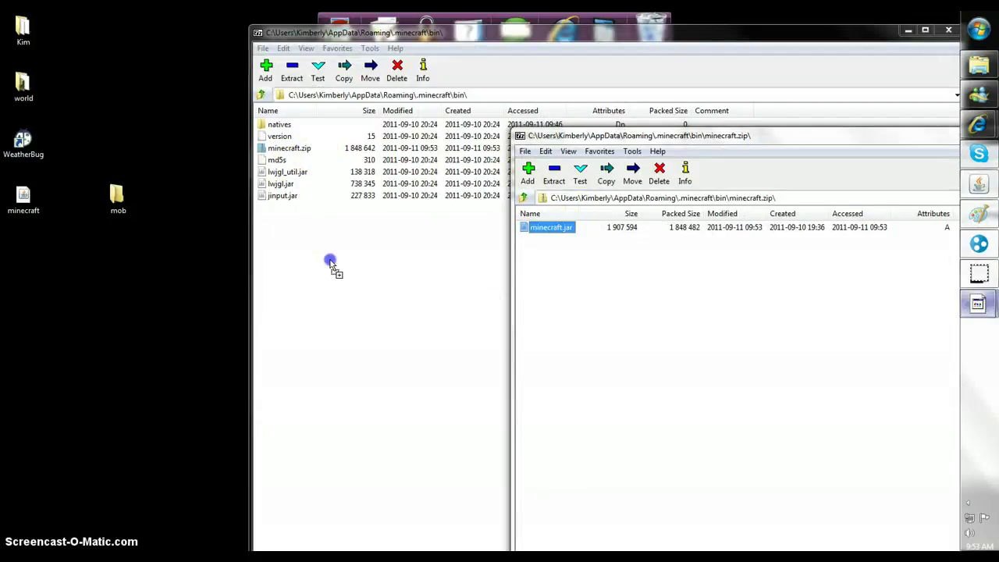
pyautogui.moveTo(331, 263); pyautogui.dragTo(327, 296)
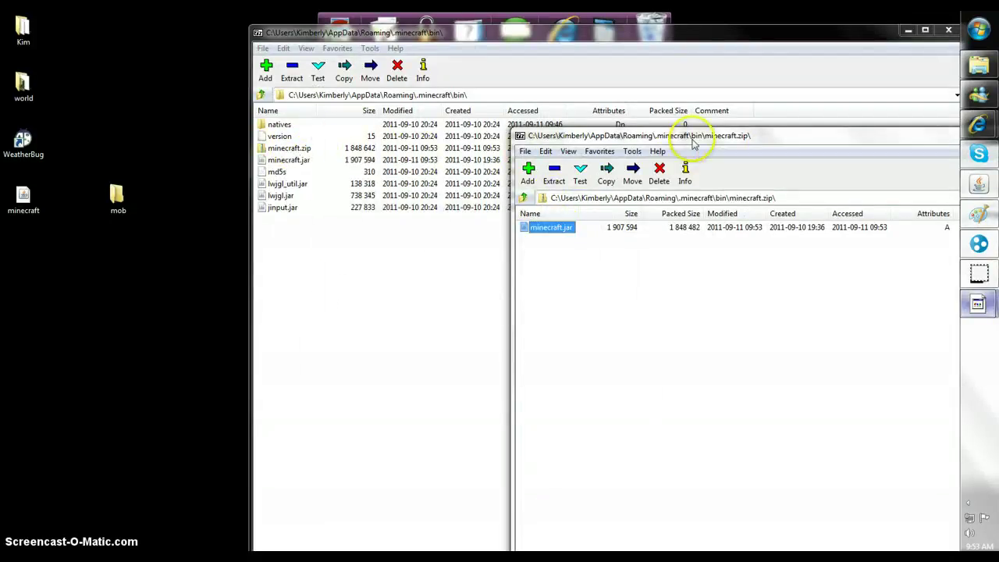
# Step: Close minecraft.zip and delete the leftover minecraft.zip from the bin folder
pyautogui.click(905, 161)
pyautogui.click(289, 148)
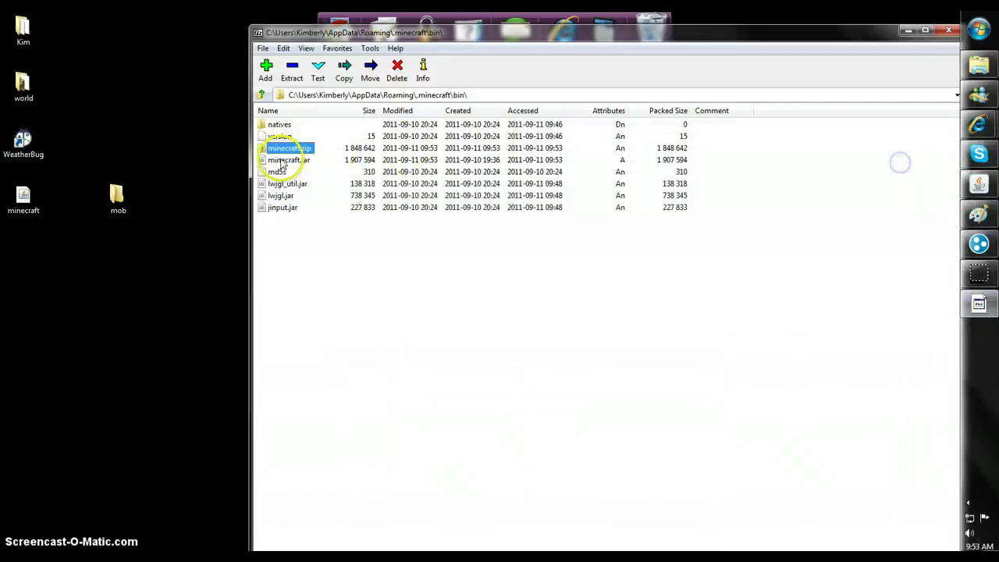
pyautogui.rightClick(286, 152)
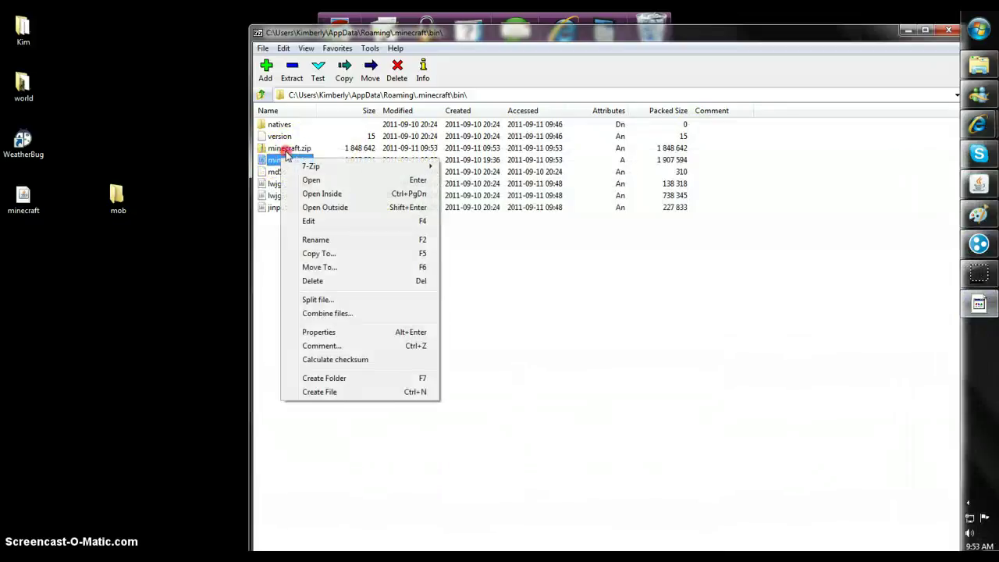
pyautogui.click(320, 275)
pyautogui.click(522, 347)
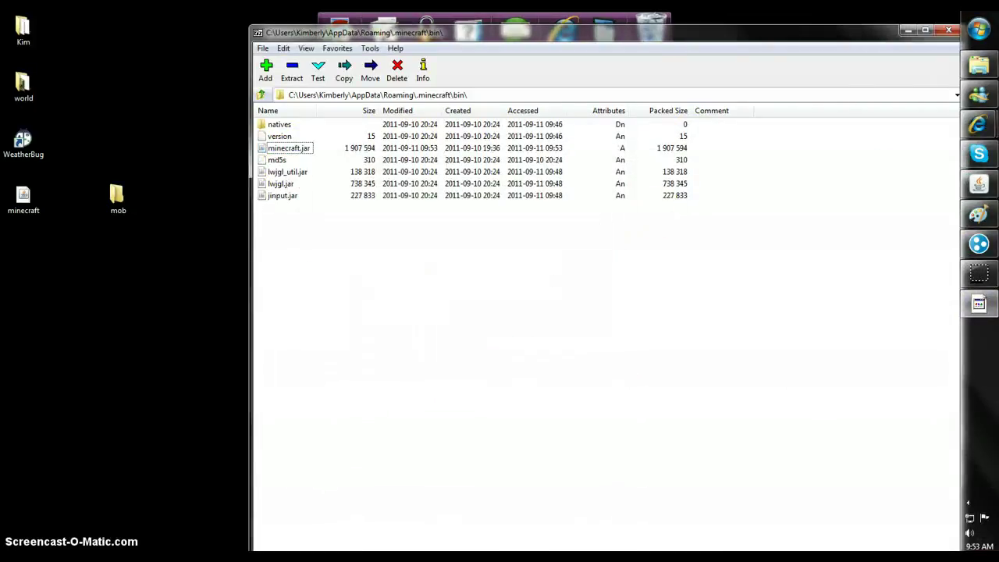
pyautogui.press('super')
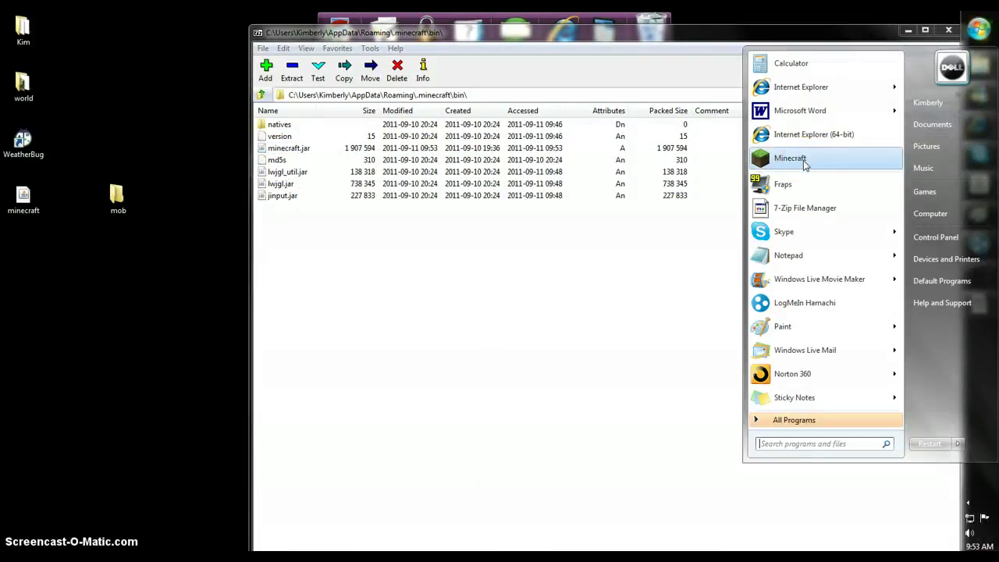
# Step: Relaunch Minecraft, log in, and load the first New World
pyautogui.click(990, 293)
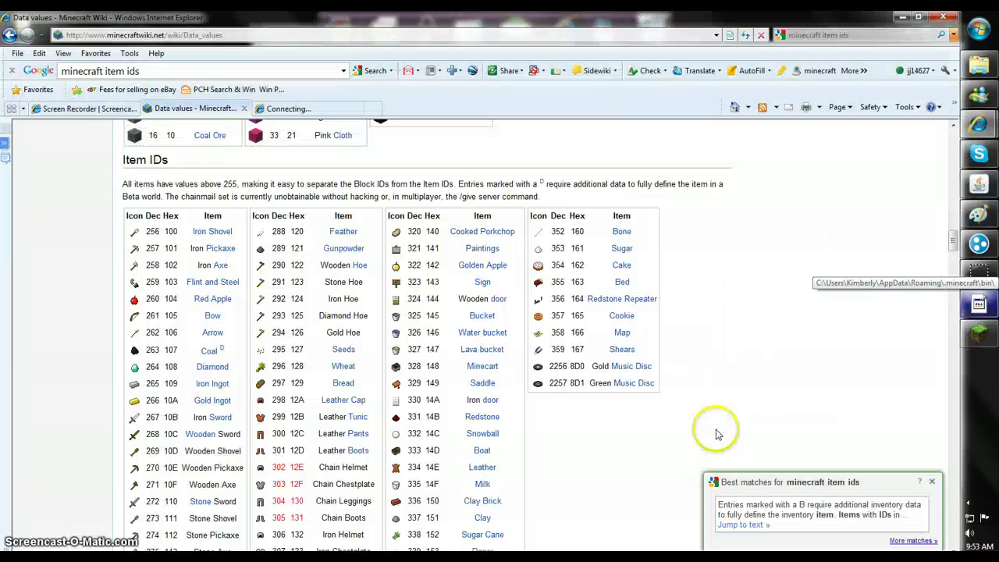
pyautogui.click(903, 16)
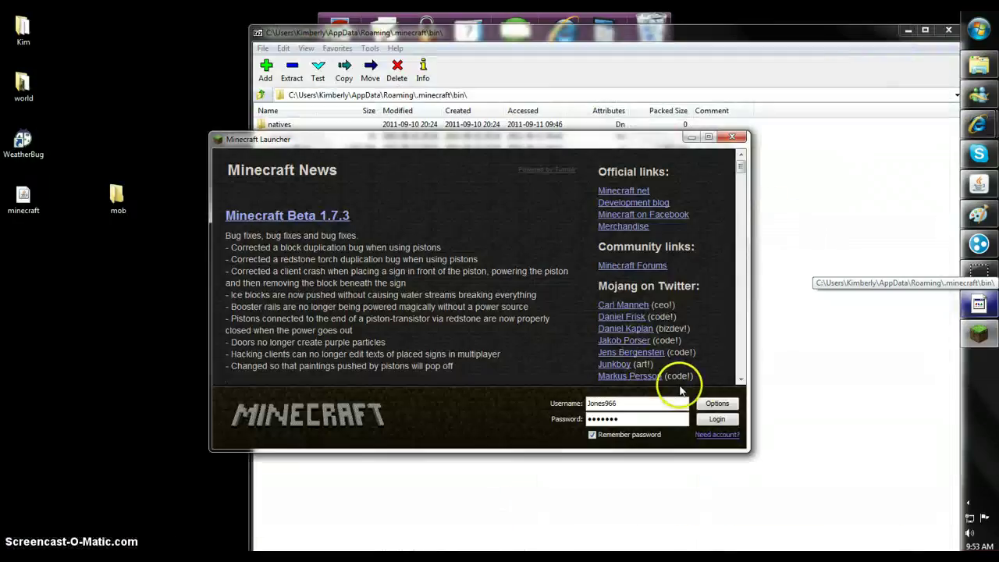
pyautogui.click(703, 422)
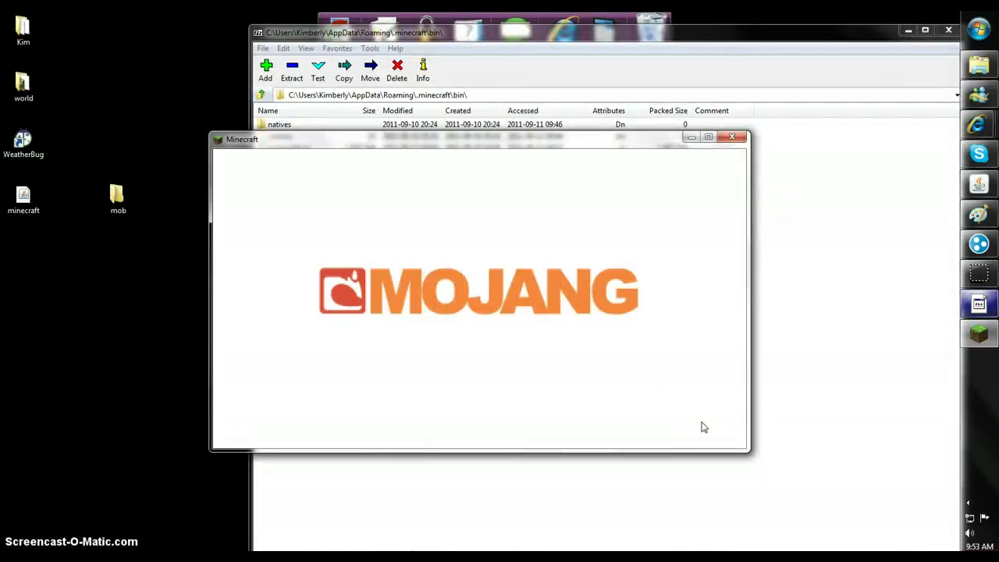
pyautogui.click(494, 299)
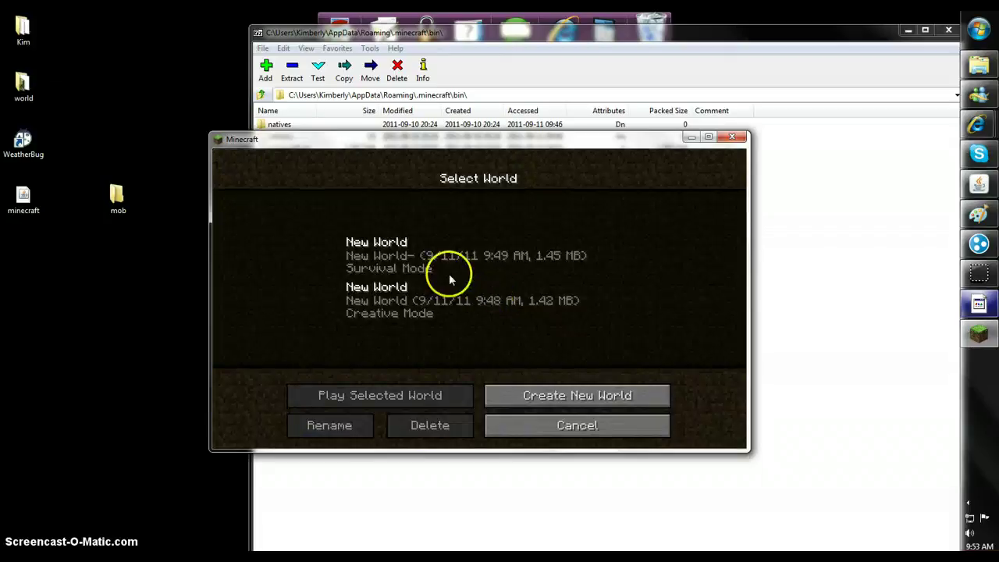
pyautogui.doubleClick(386, 248)
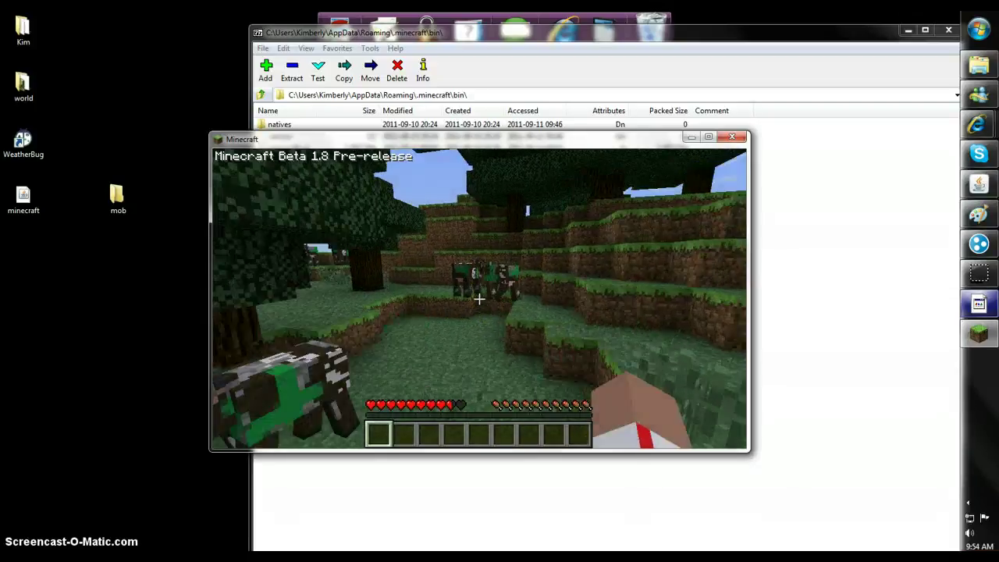
# Step: Look at the green-streaked cows, then punch a grass-topped block on the hillside
pyautogui.click(479, 298)
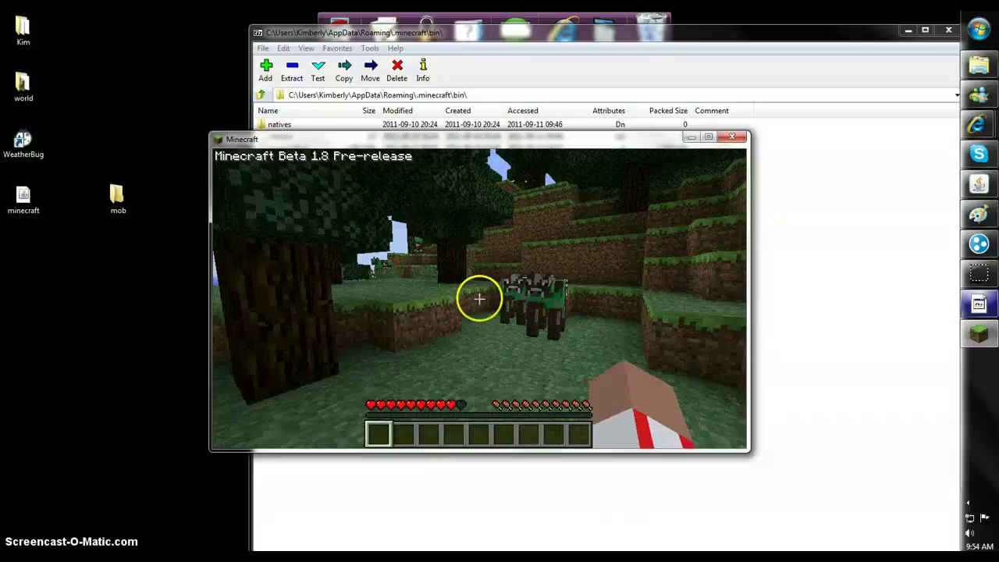
pyautogui.click(480, 298)
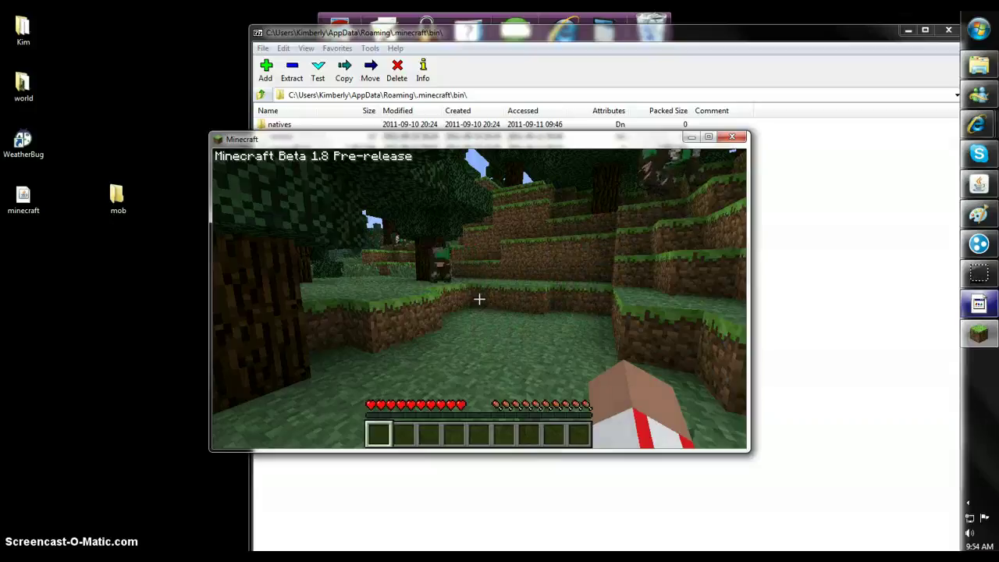
pyautogui.click(480, 299)
pyautogui.click(479, 300)
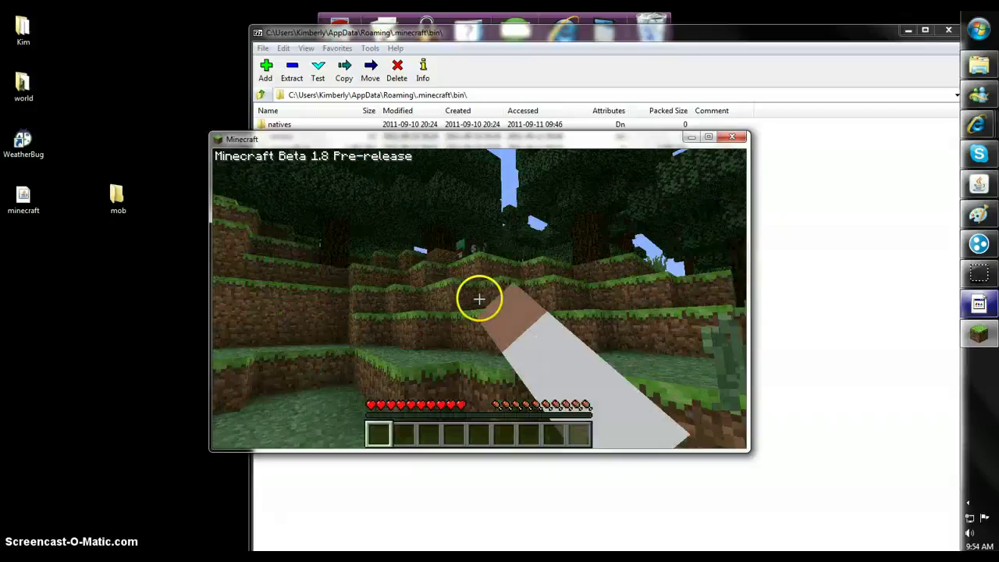
pyautogui.click(480, 299)
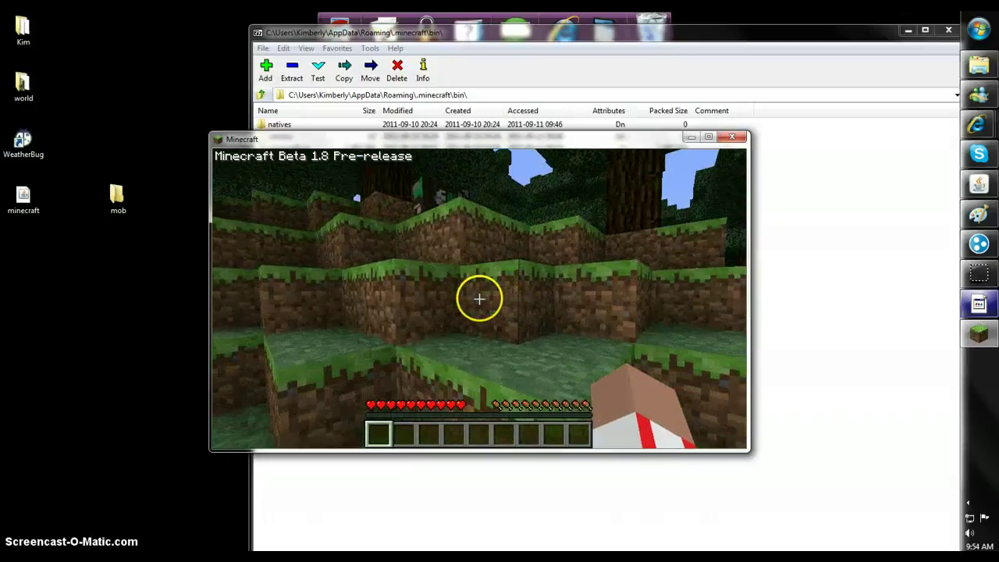